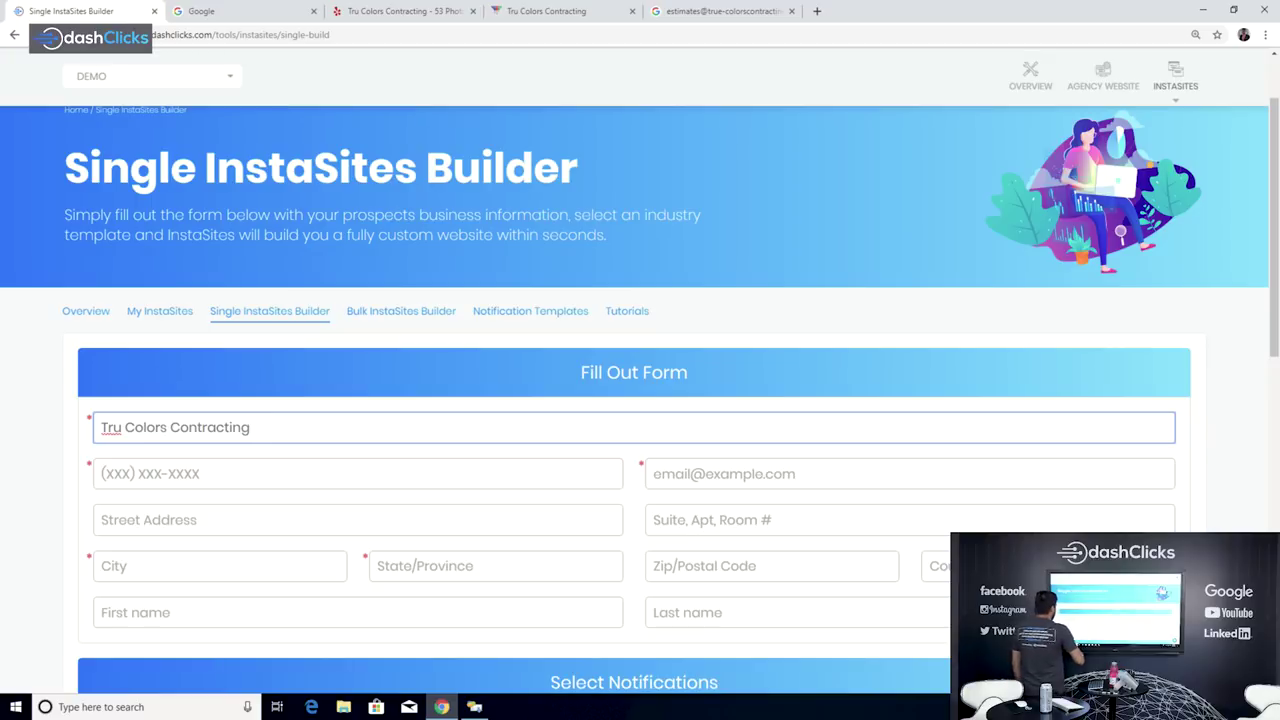
Step: Place the cursor in the business name field to fix the misspelled 'Tru Colors Contracting'
click(121, 427)
Step: Correct the name to 'True Colors Contracting' and copy the phone number from its Yelp listing
text(e)
click(110, 473)
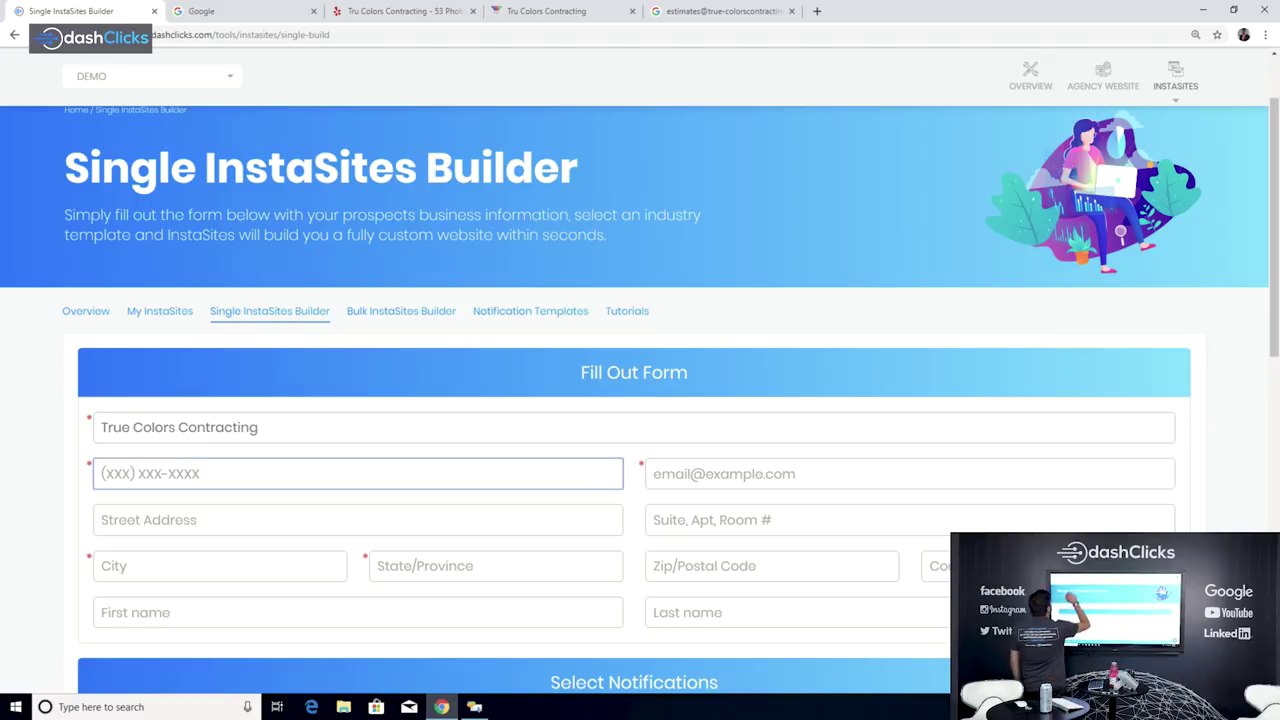
click(400, 11)
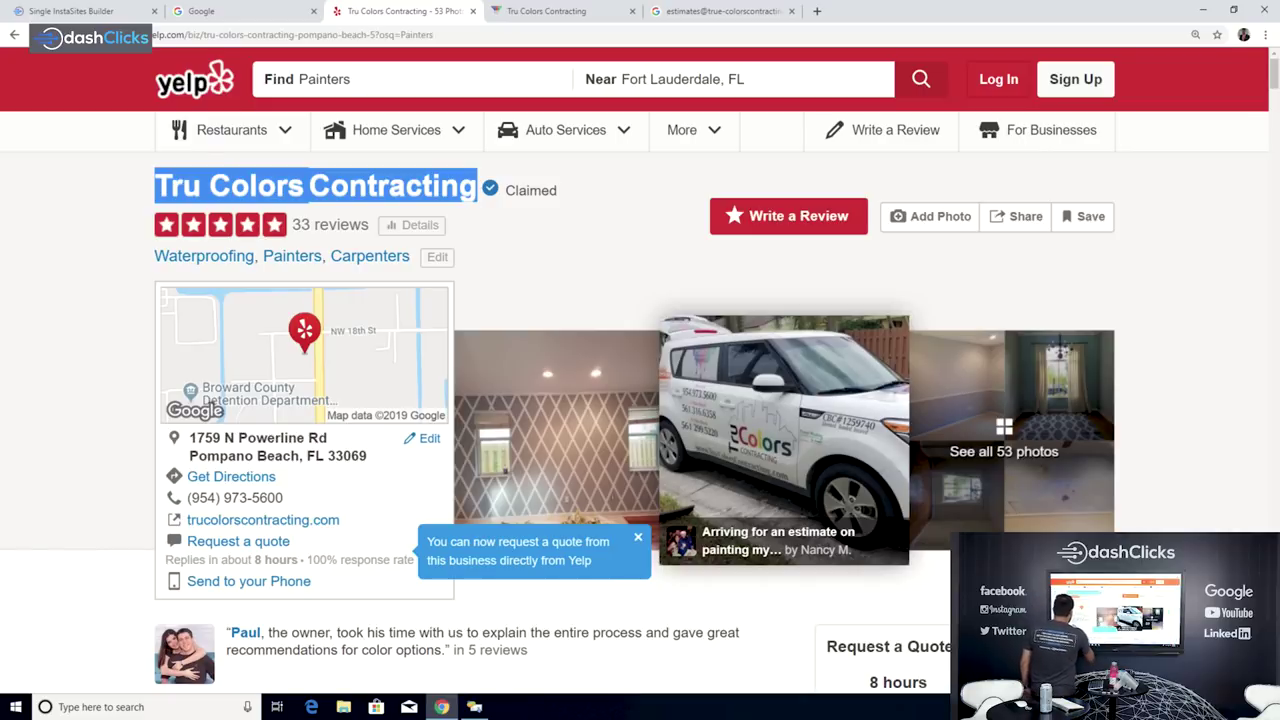
double_click(234, 497)
drag(213, 505, 175, 515)
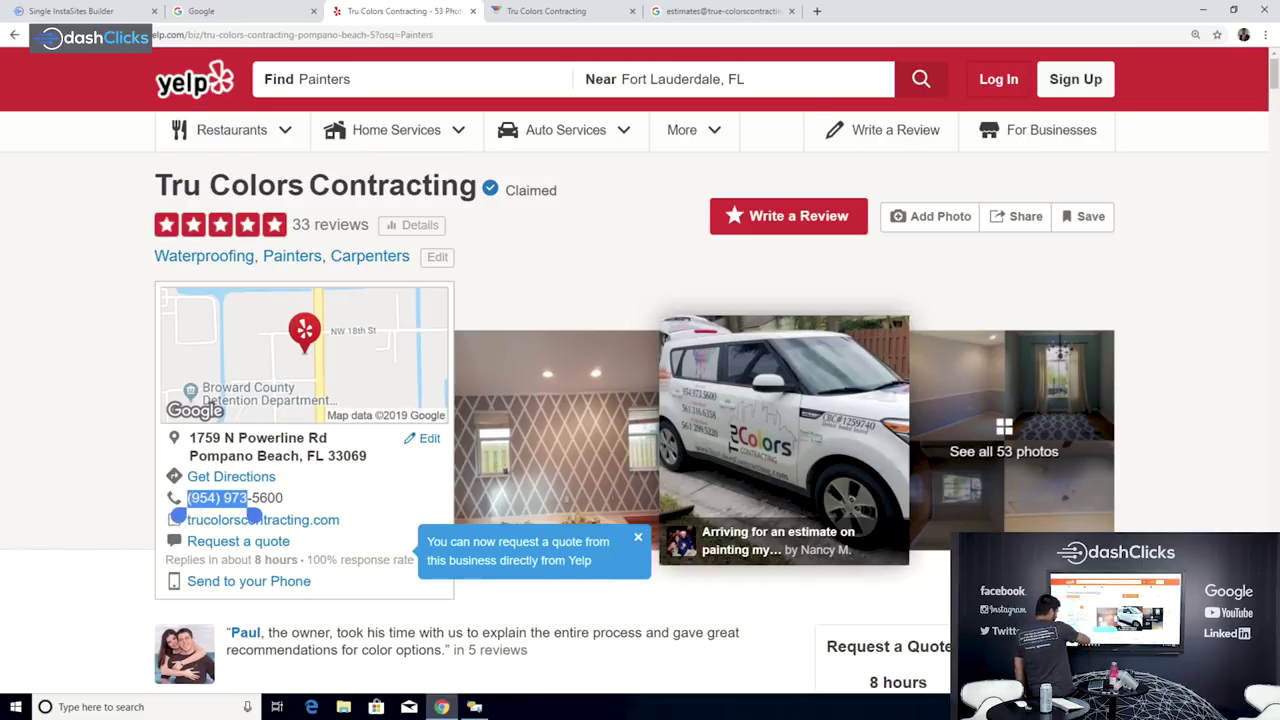
drag(252, 506, 291, 506)
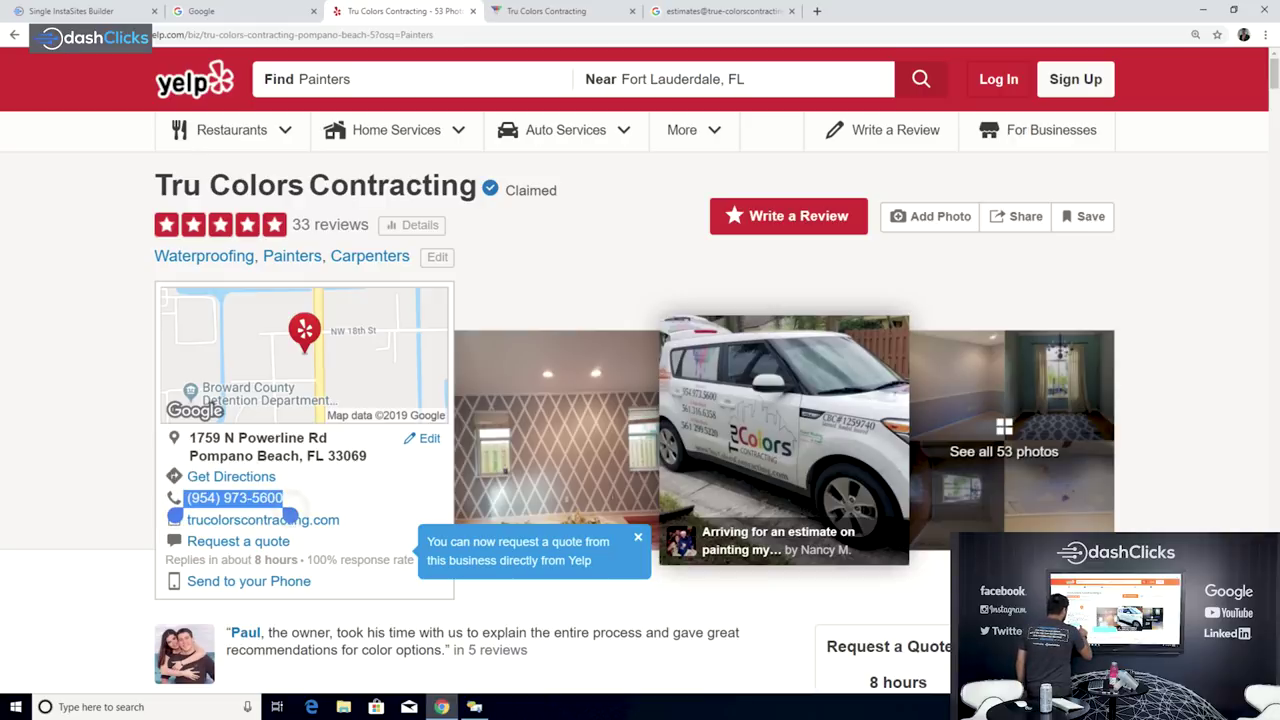
click(70, 11)
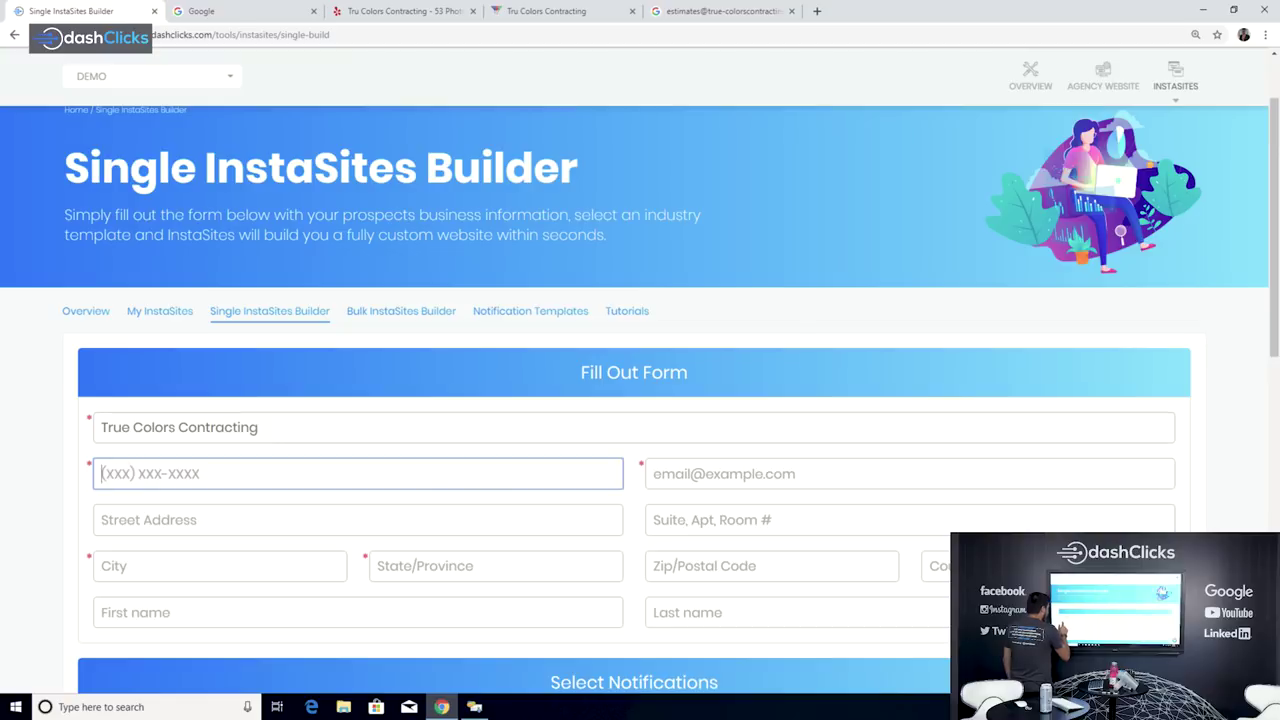
Step: Paste the phone number into the phone field and delete the extra 'Phone number' text
click(117, 473)
click(101, 494)
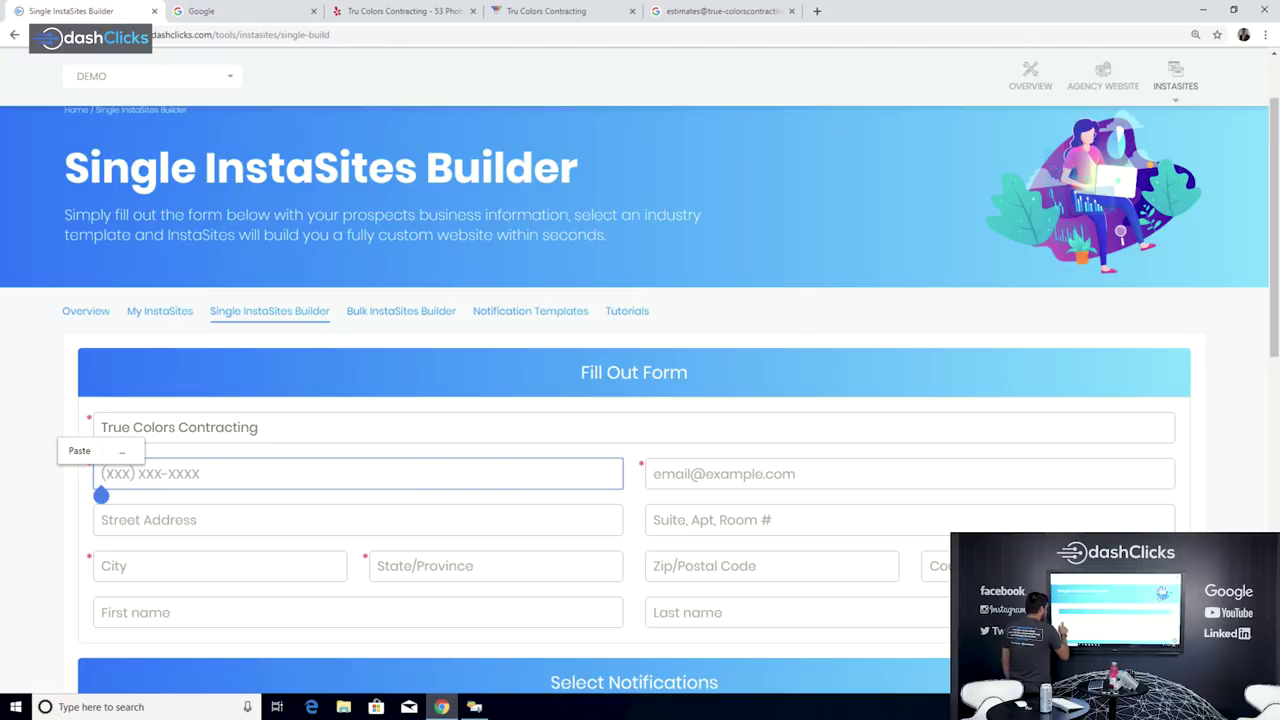
click(80, 449)
click(204, 473)
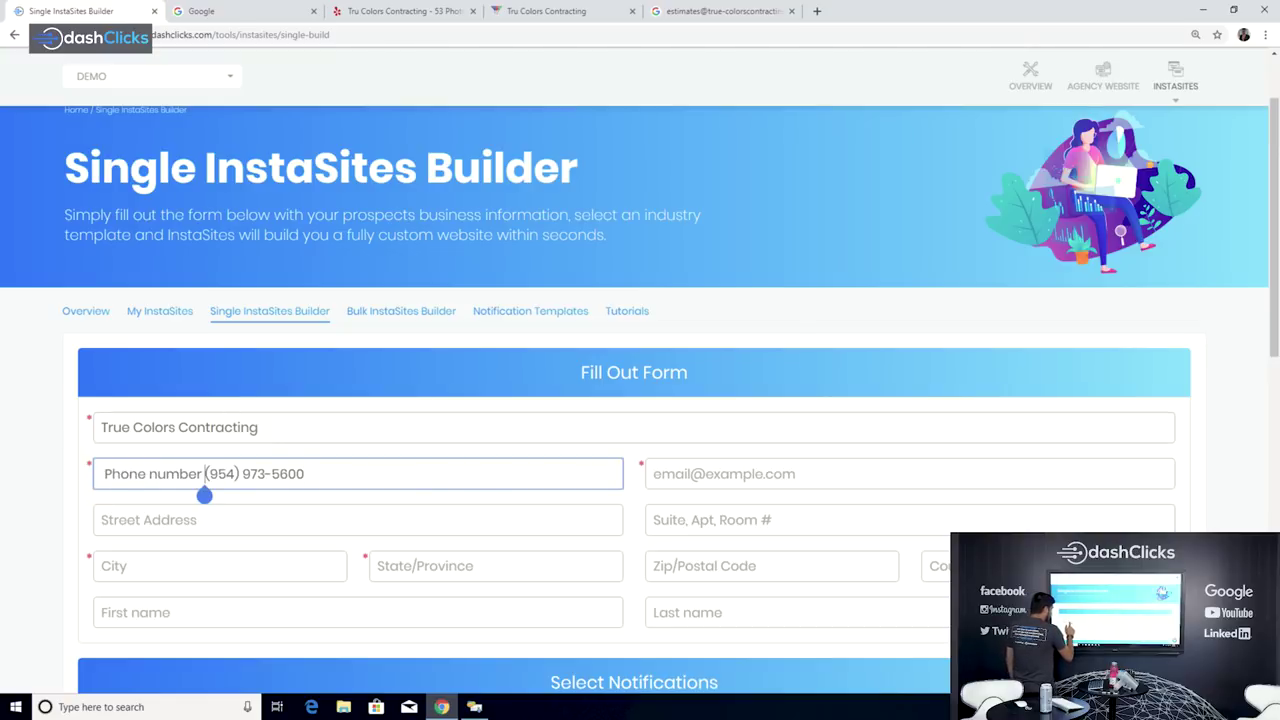
key(BackSpace)
key(BackSpace)
key(BackSpace)
key(BackSpace)
key(BackSpace)
key(BackSpace)
key(BackSpace)
key(BackSpace)
key(BackSpace)
key(BackSpace)
key(BackSpace)
key(BackSpace)
key(BackSpace)
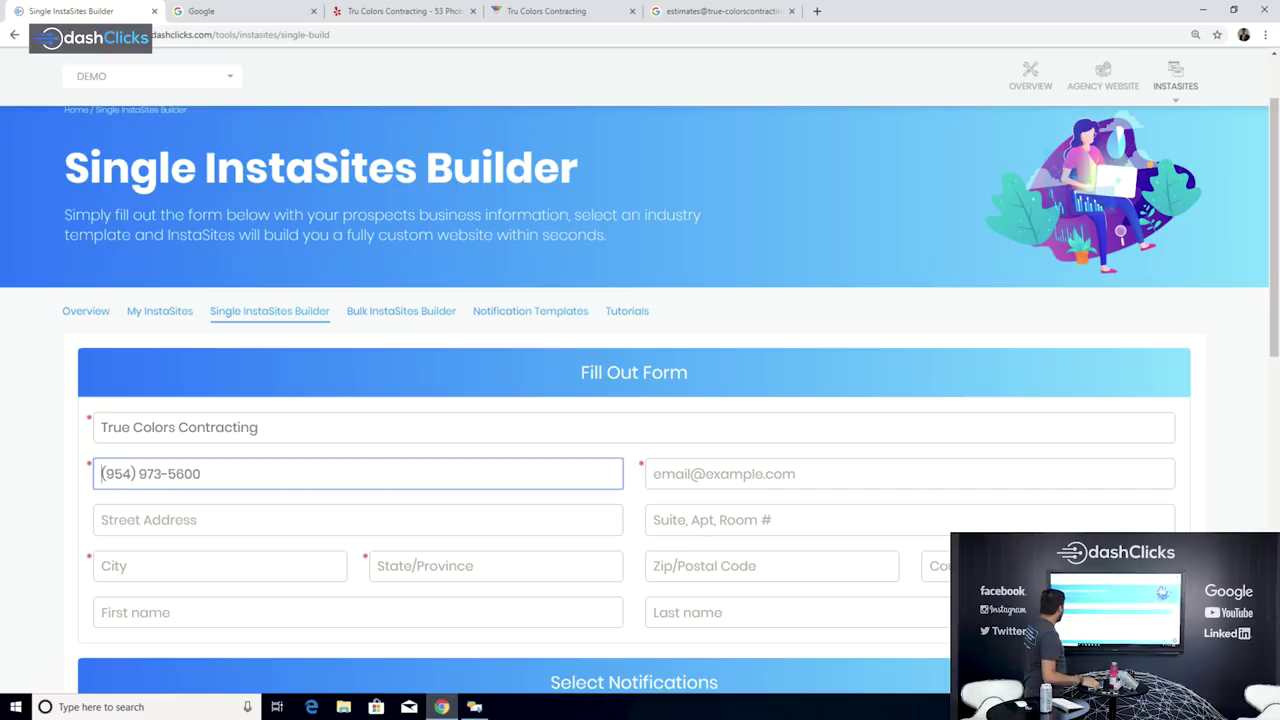
click(700, 474)
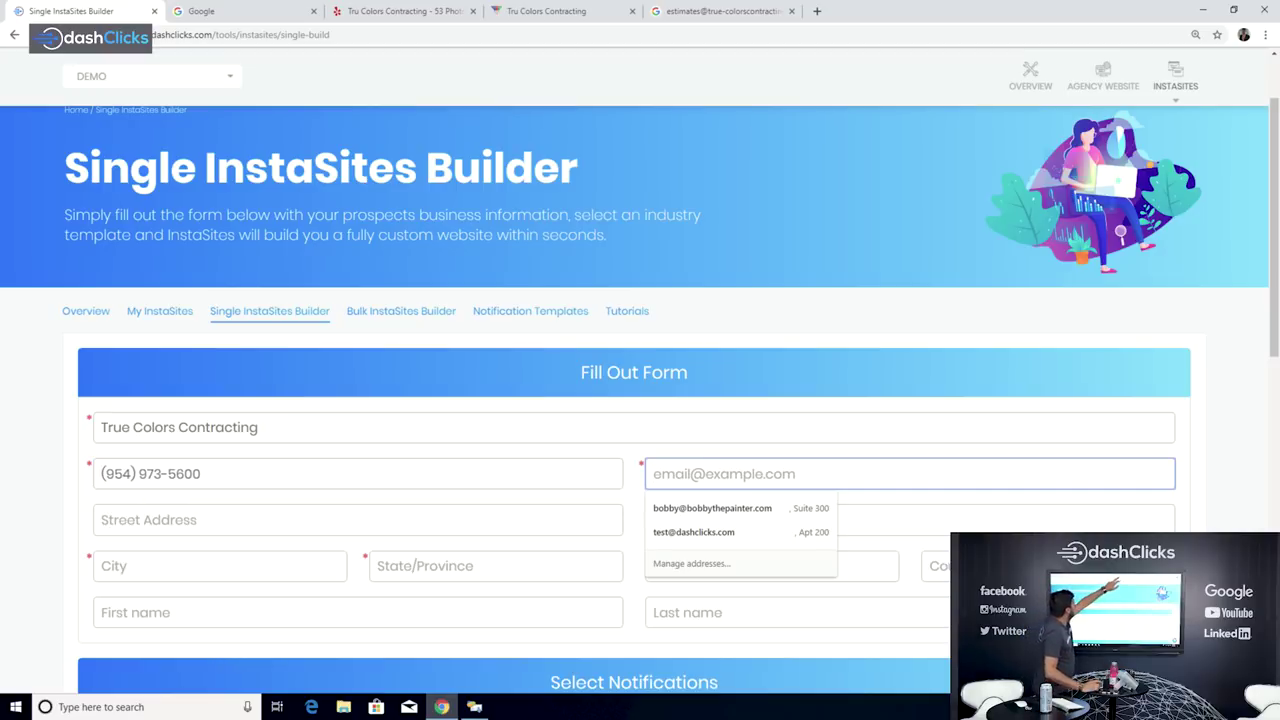
key(ctrl+5)
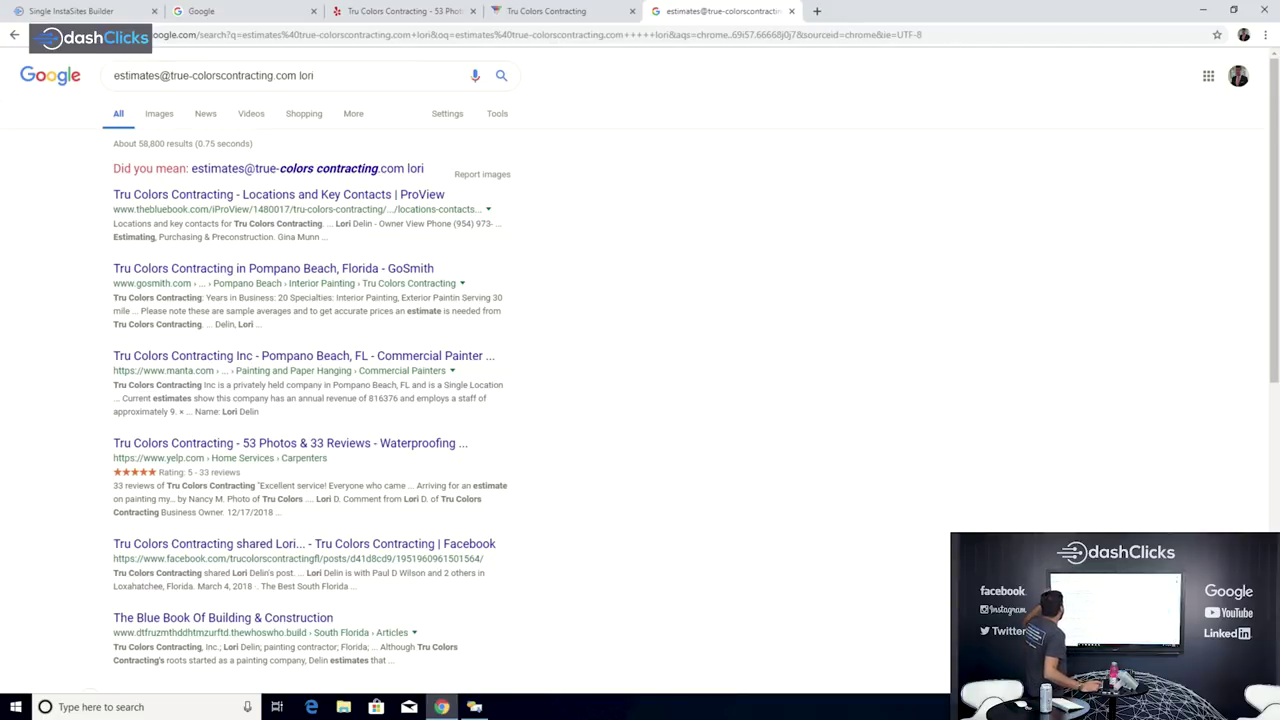
Step: Type the business's estimates e-mail address, found via Google, into the email field
key(ctrl+1)
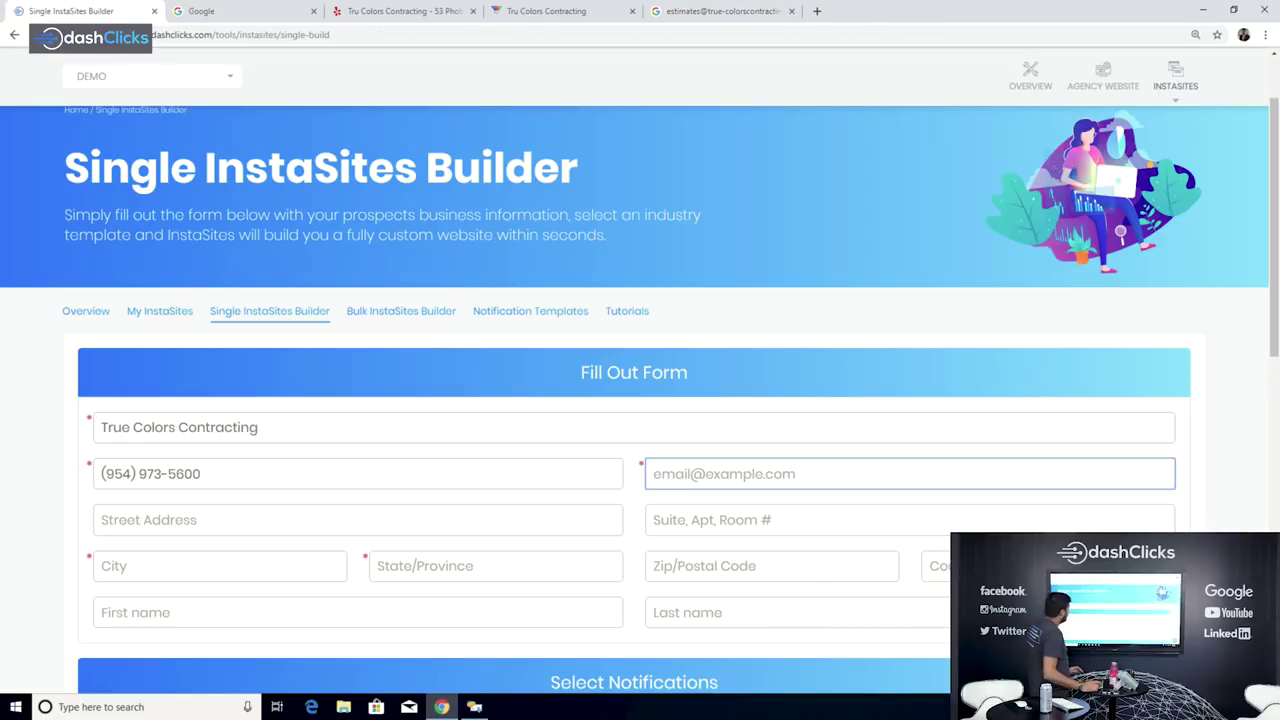
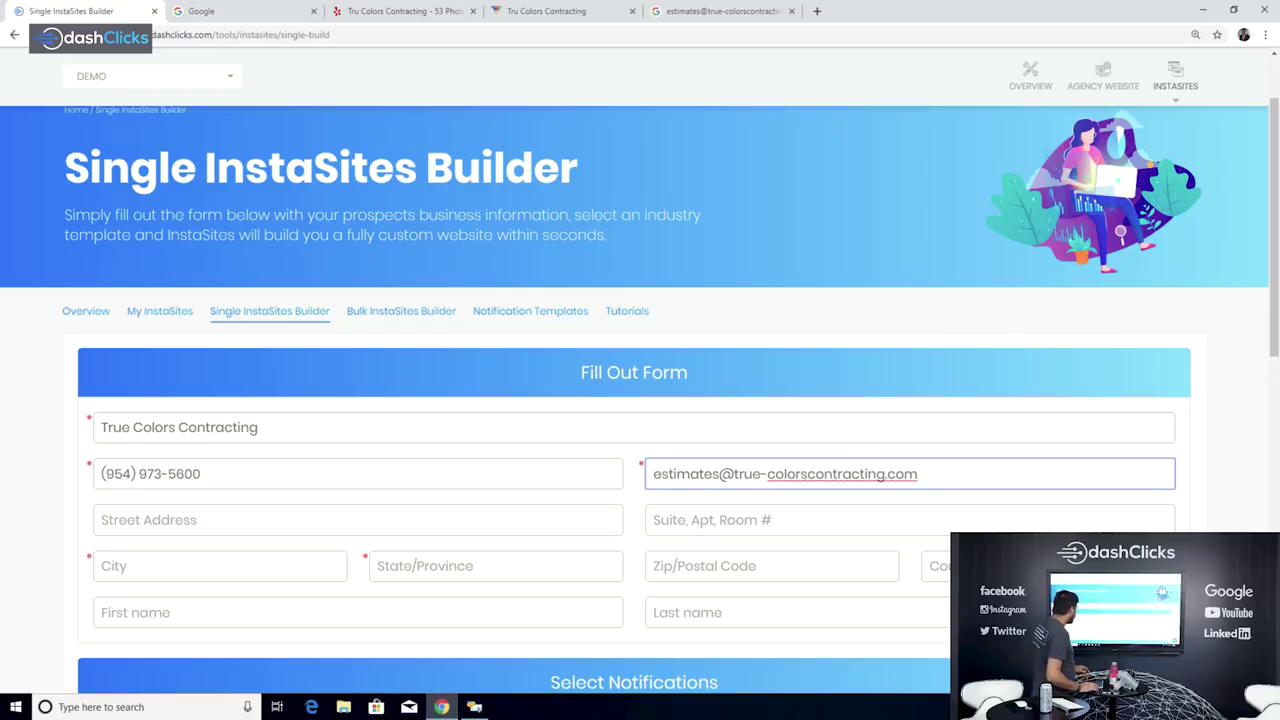
click(358, 520)
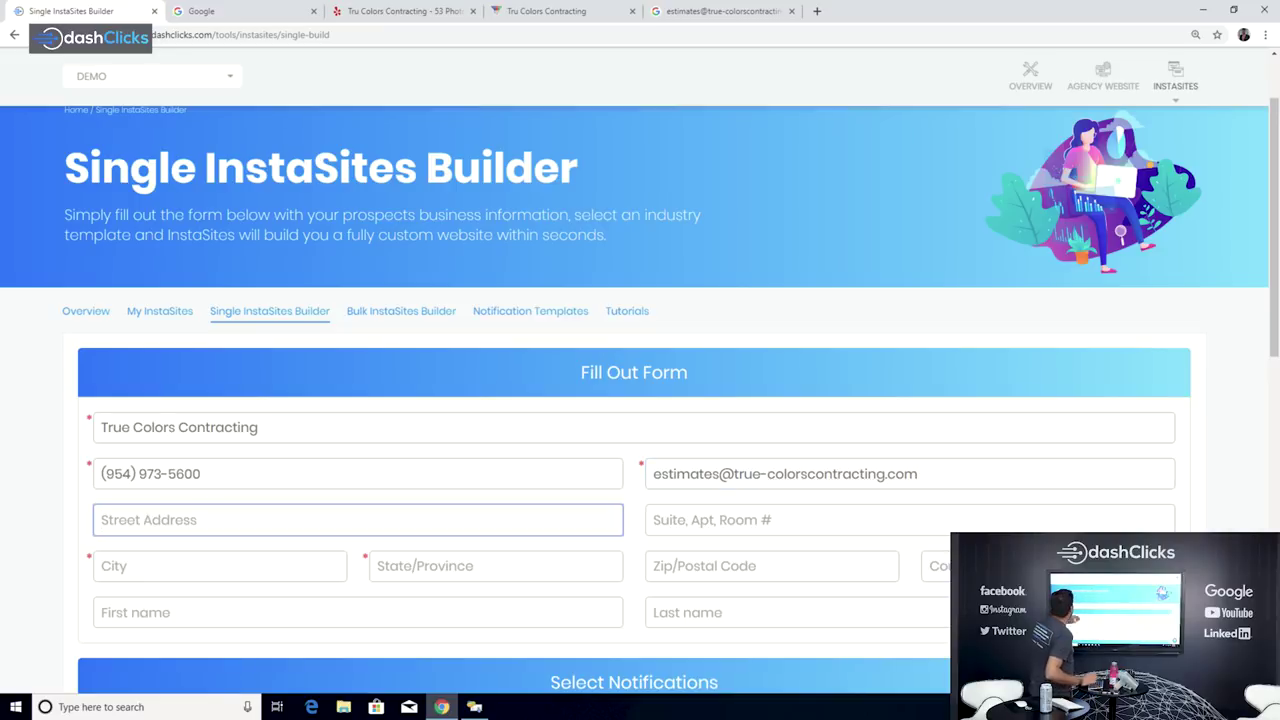
Step: Copy the street address from the Yelp listing into the Street Address field
key(ctrl+3)
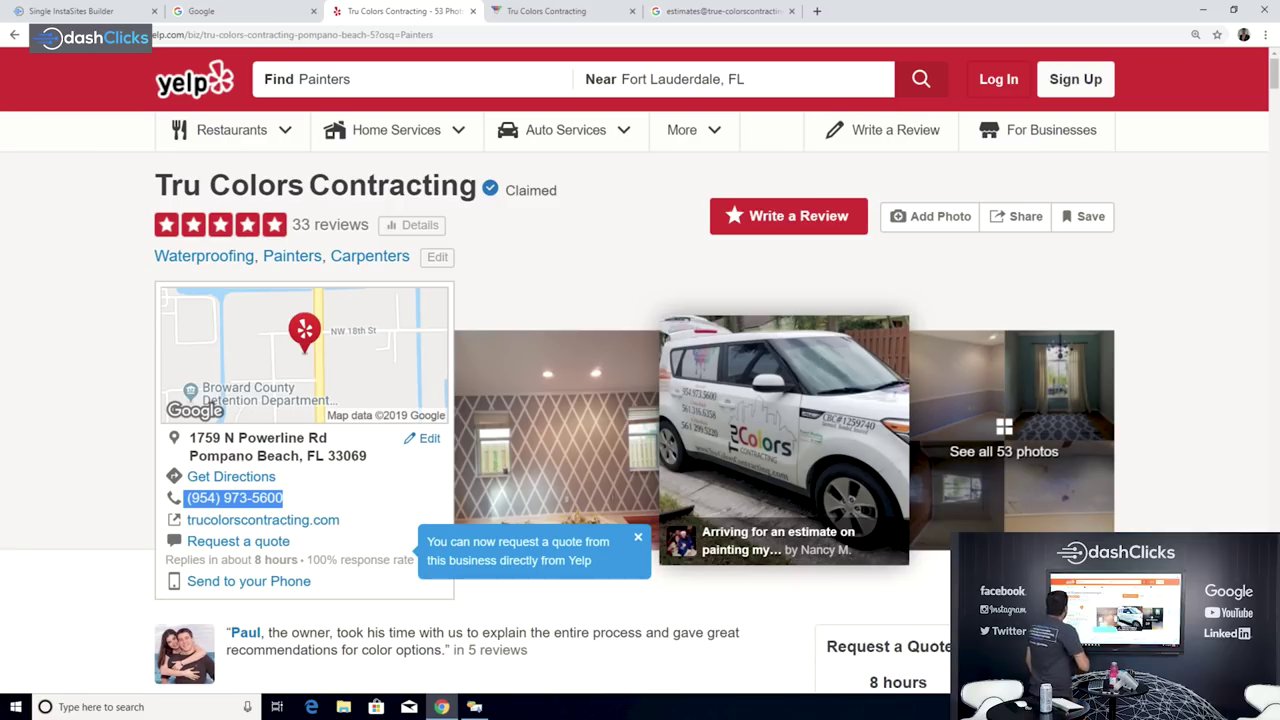
drag(225, 438, 327, 440)
key(ctrl+c)
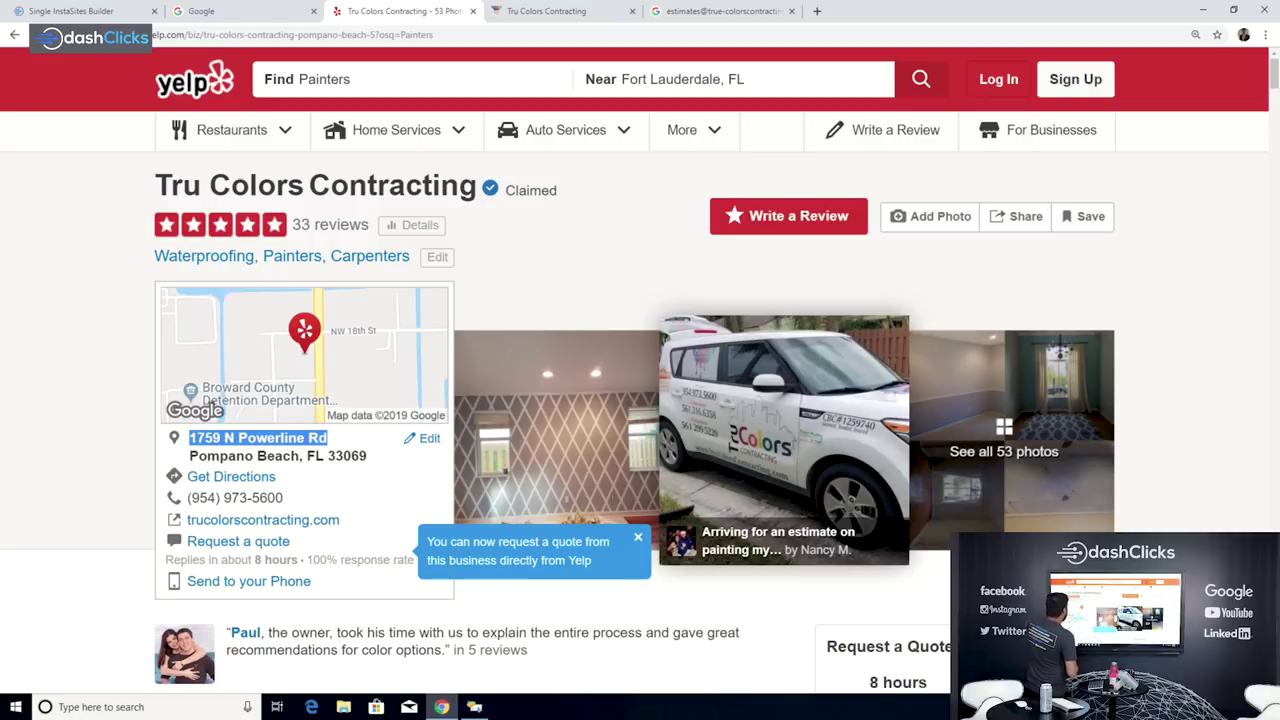
key(ctrl+1)
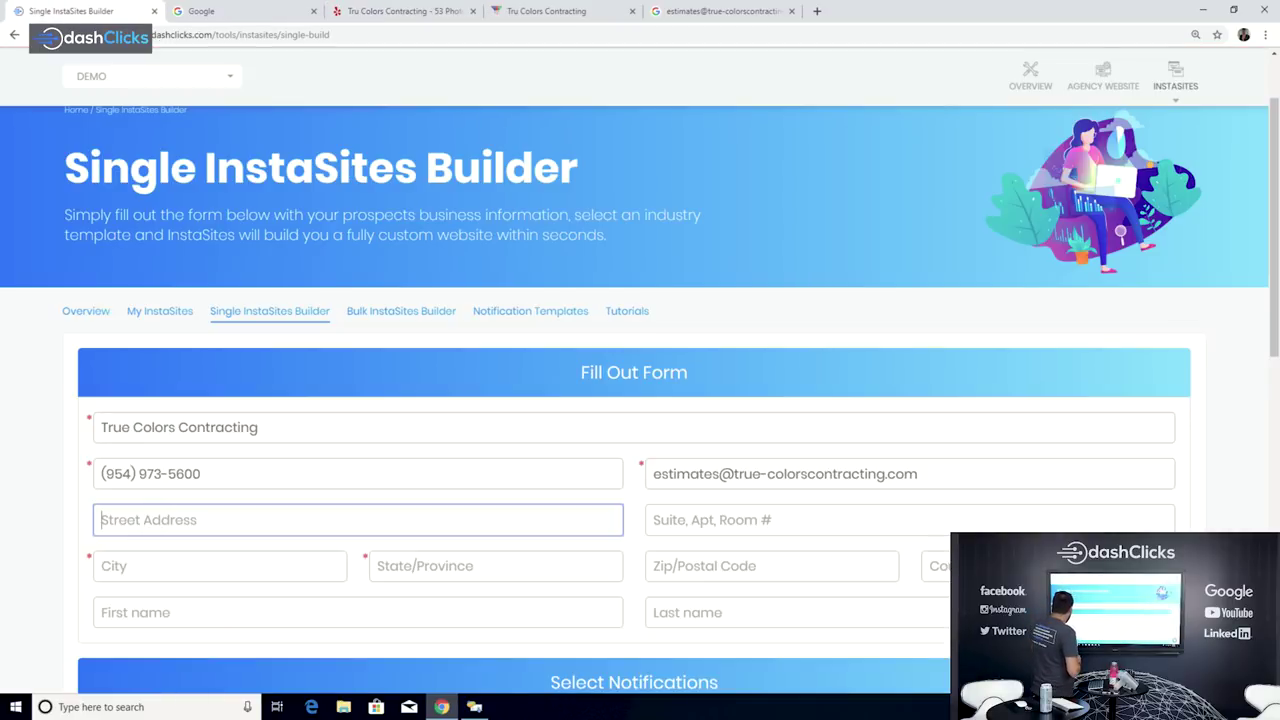
key(ctrl+v)
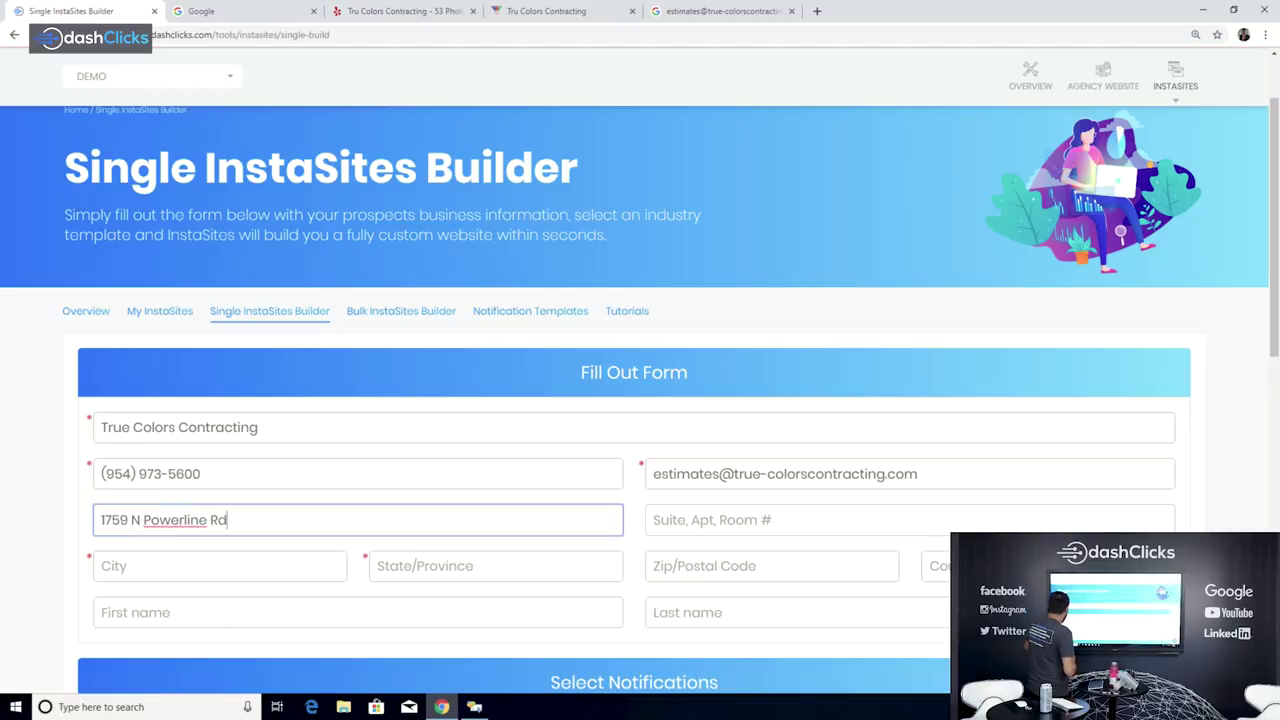
Step: Fill in city 'Popmpano Beach', state Florida, zip code 33069 and country USA
click(220, 566)
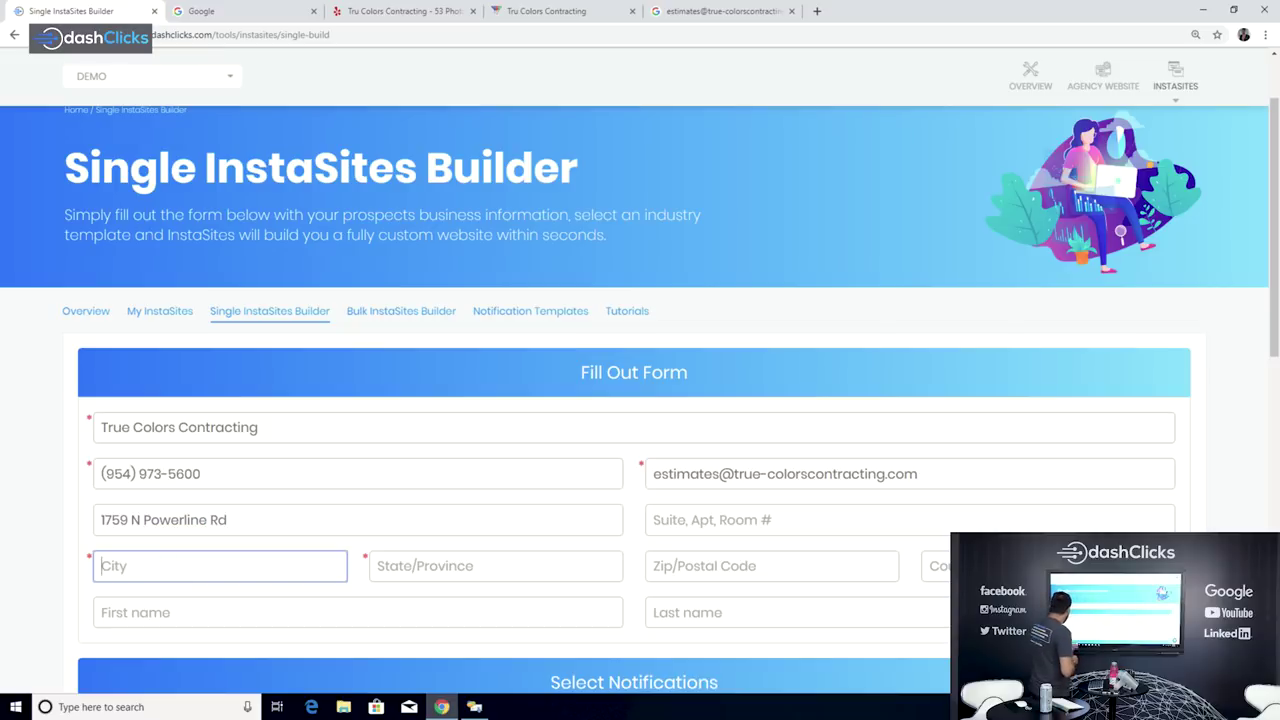
text(Popmpano Beach)
key(Tab)
text(F)
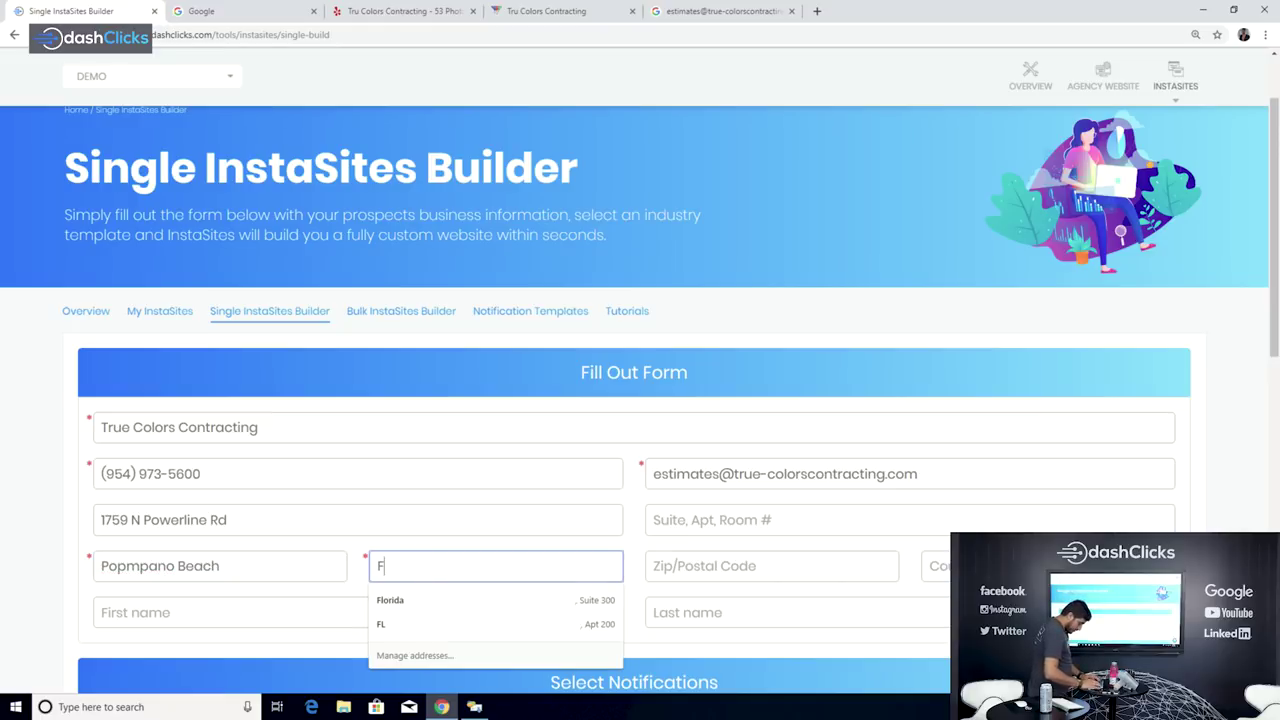
text(lorida)
key(Tab)
text(33069)
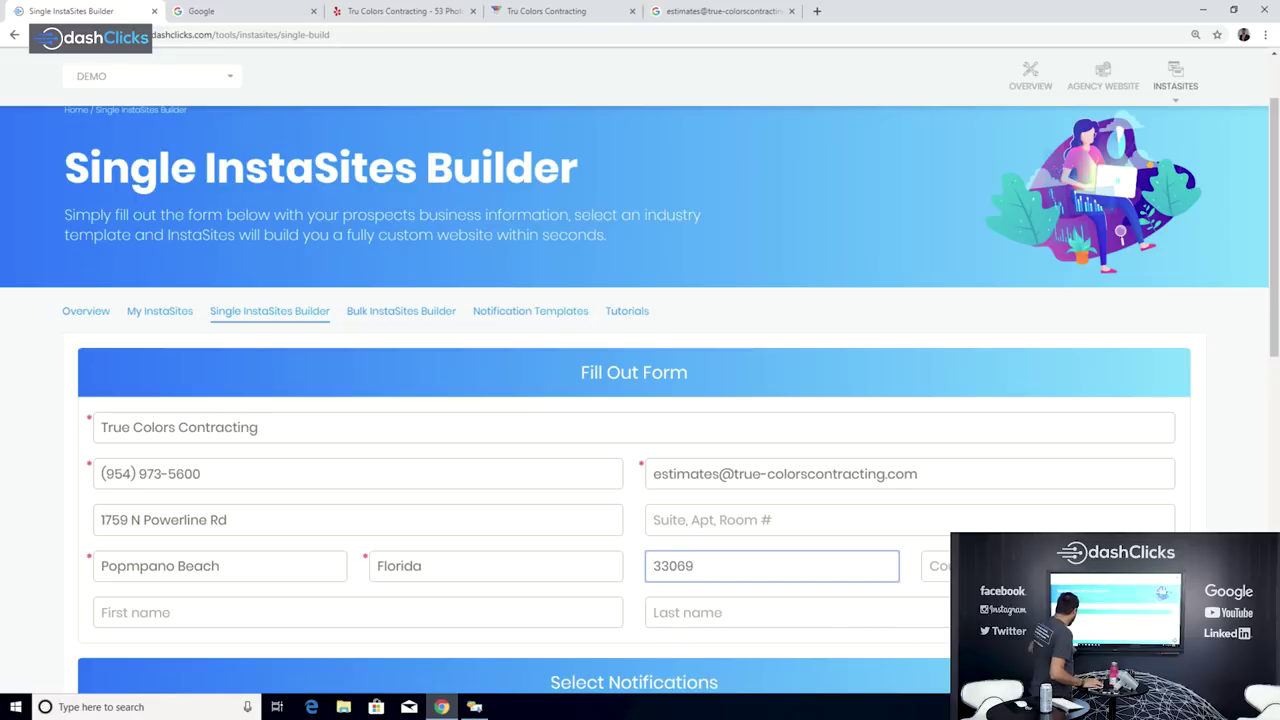
key(BackSpace)
key(BackSpace)
key(BackSpace)
key(BackSpace)
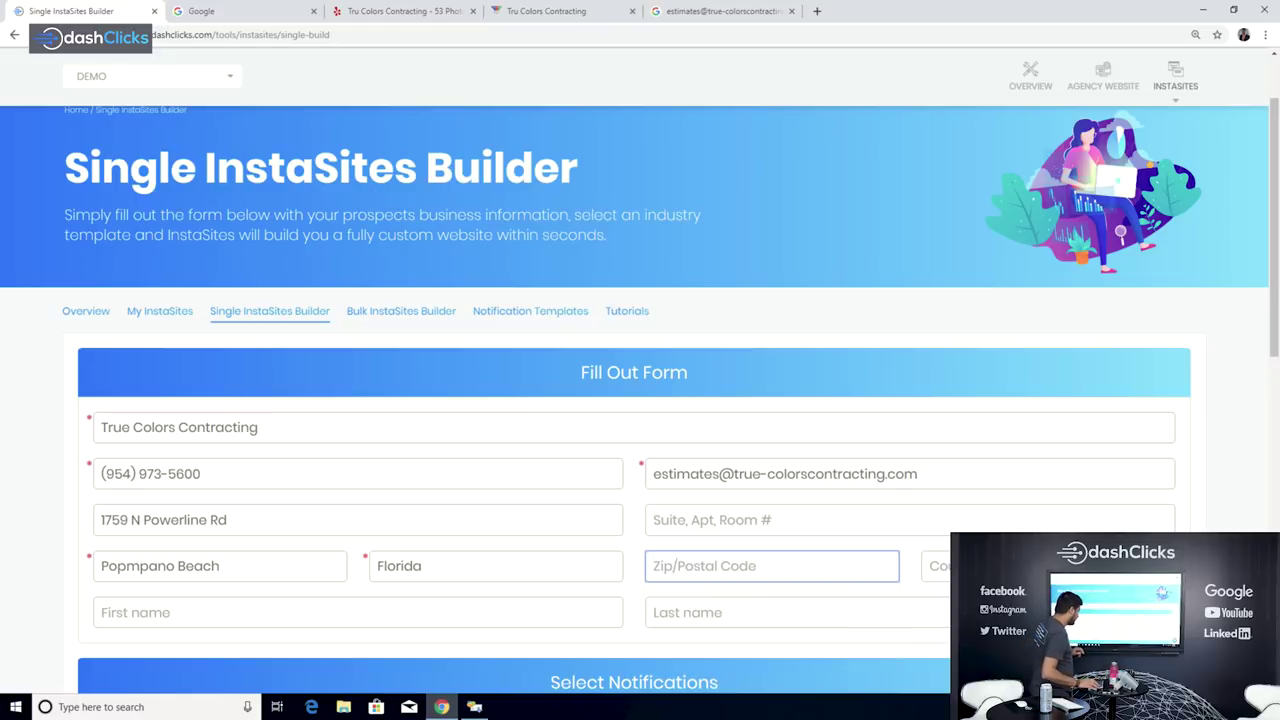
text(33069)
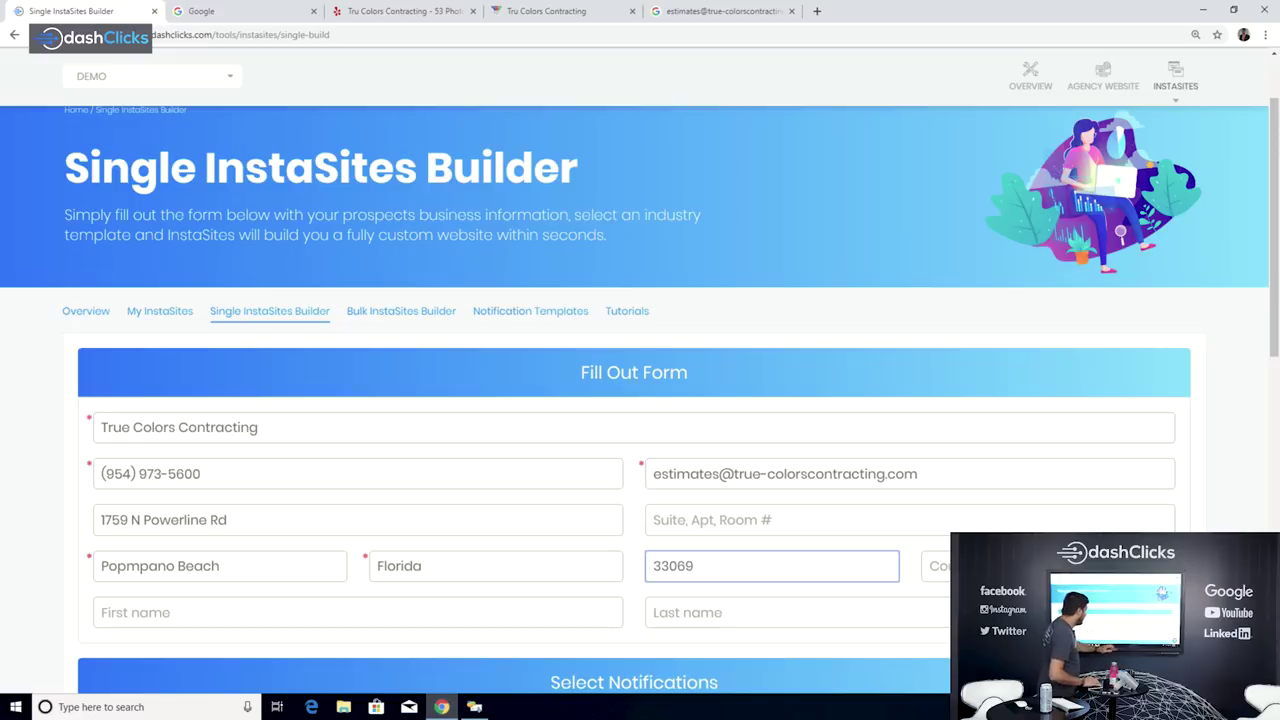
key(Tab)
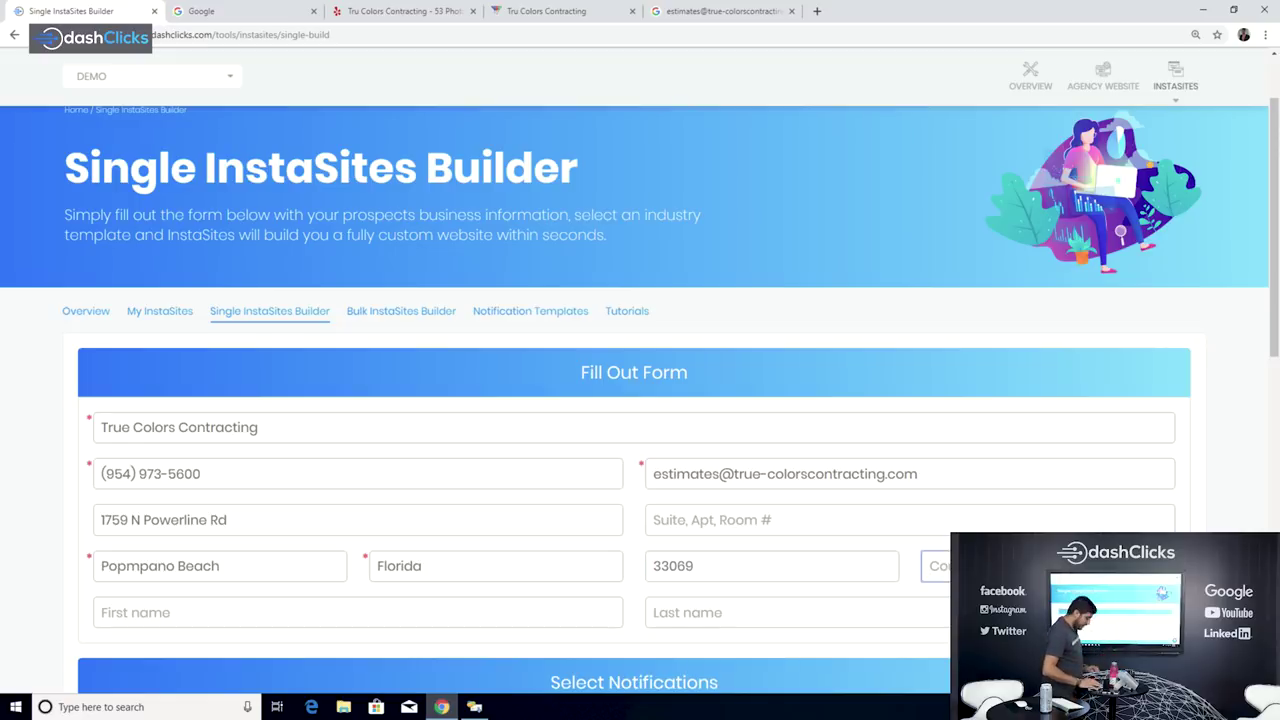
text(USA)
Step: Start entering the contact's first name in the First name field
click(101, 612)
text(L)
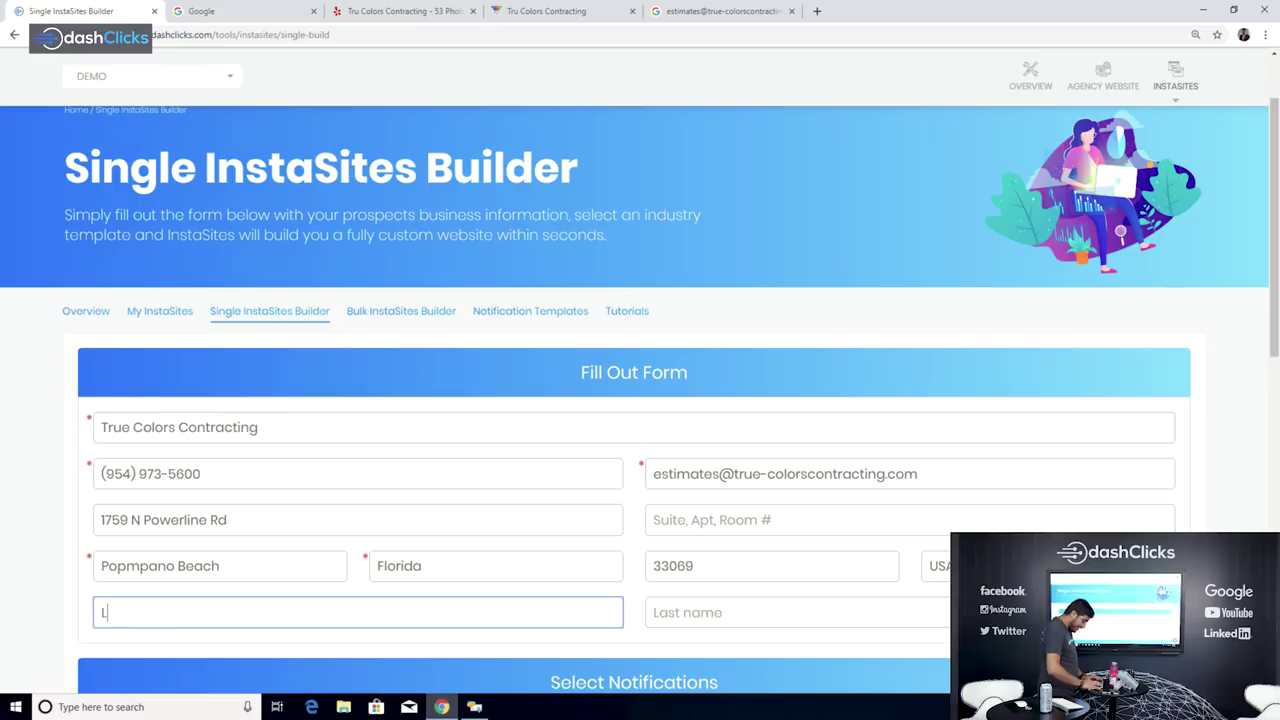
text(ori)
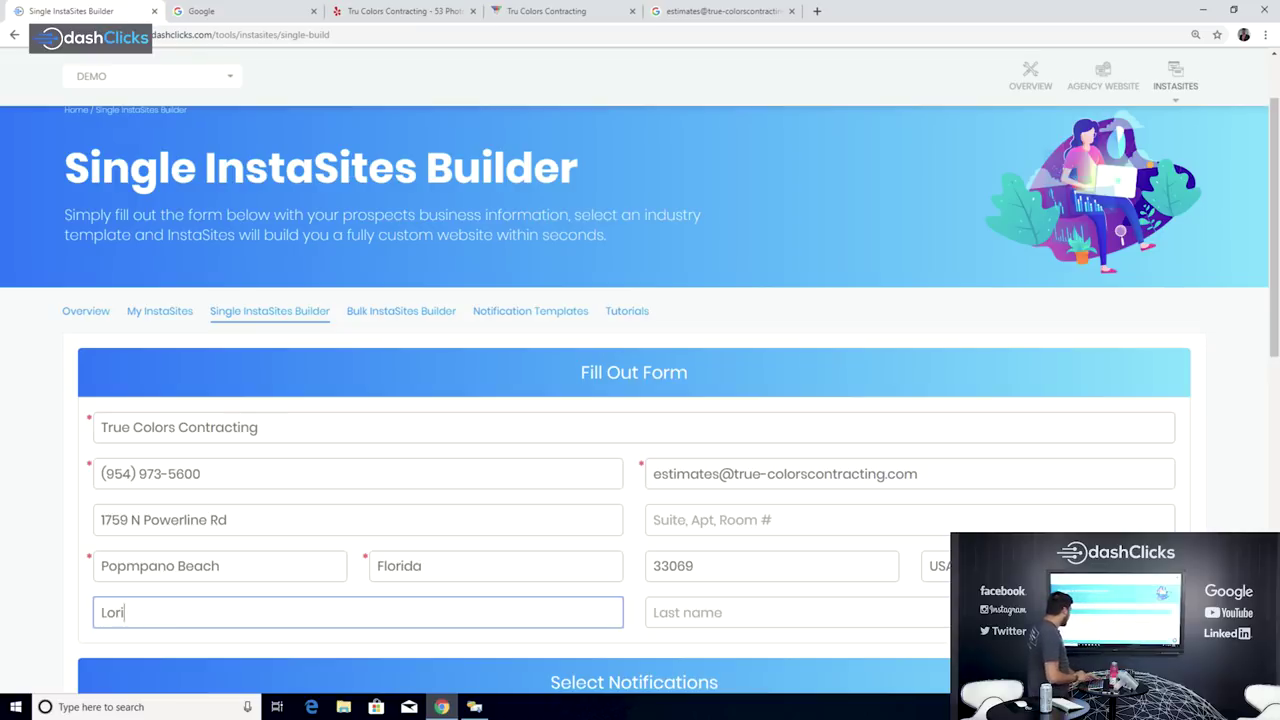
scroll(640, 400, down, 3)
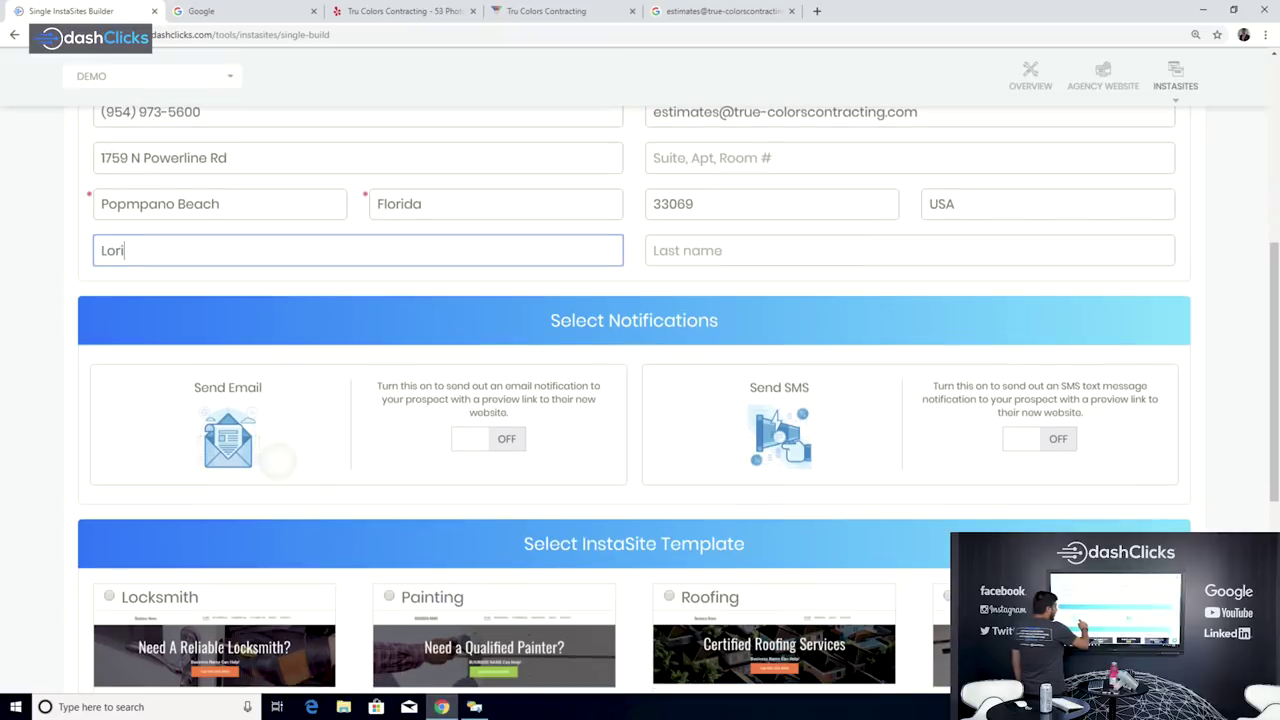
Step: Turn Send Email on with the custom notification template and select the Painting site template
click(488, 438)
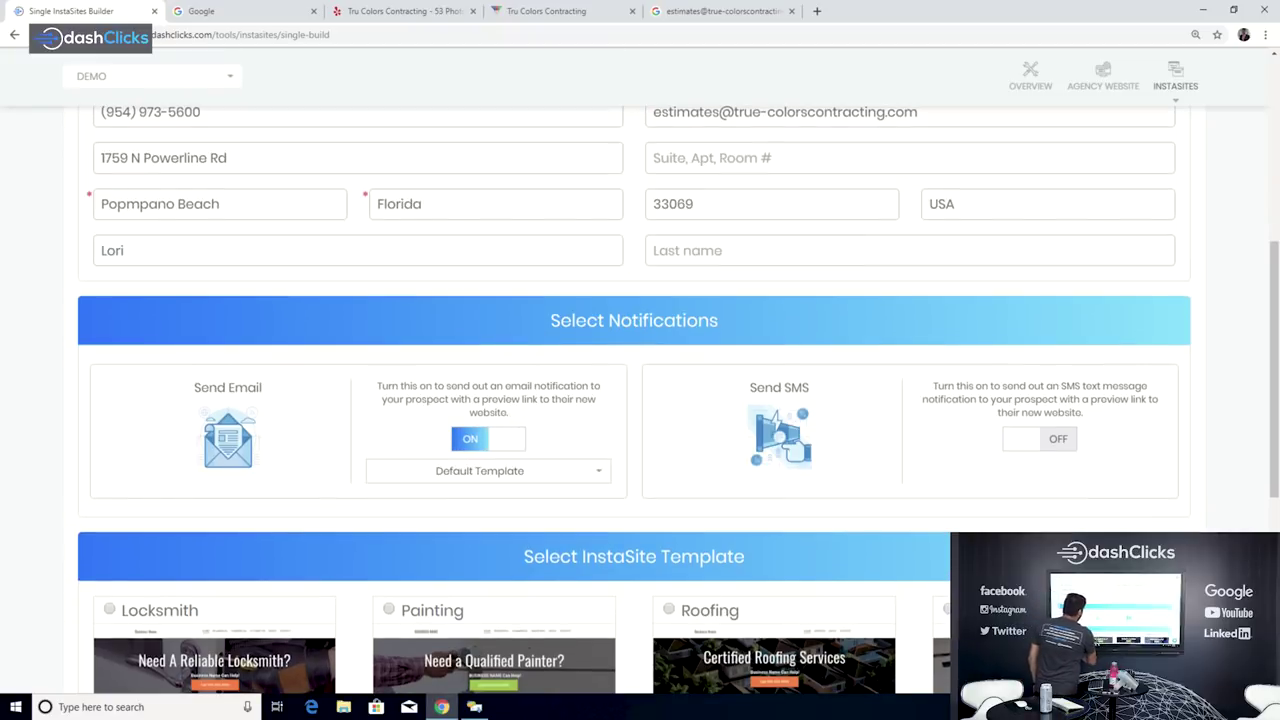
click(479, 470)
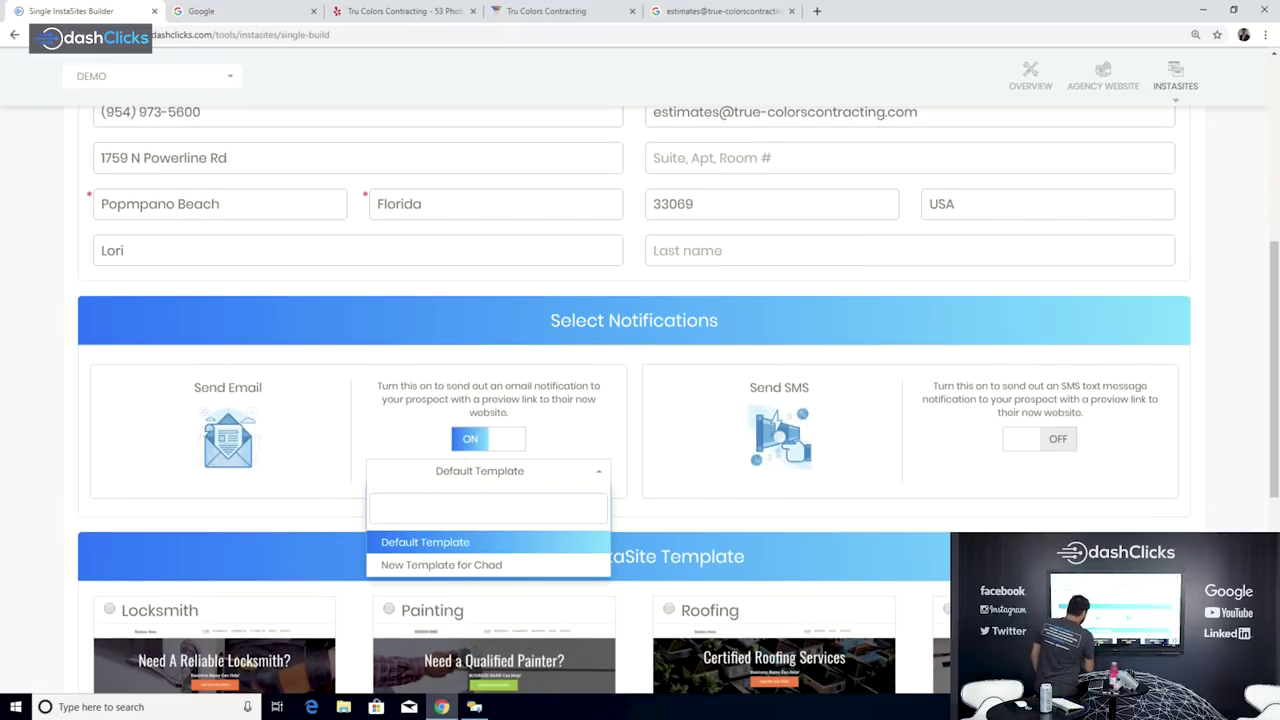
click(441, 564)
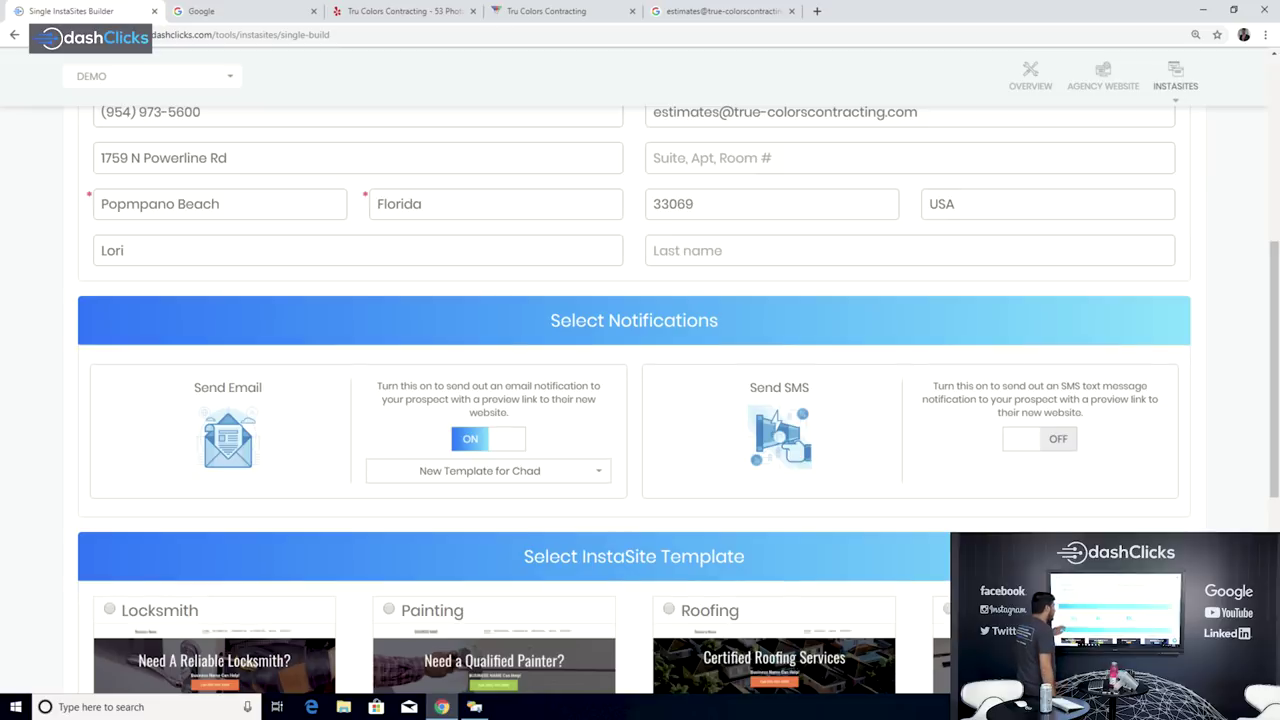
scroll(634, 400, down, 2)
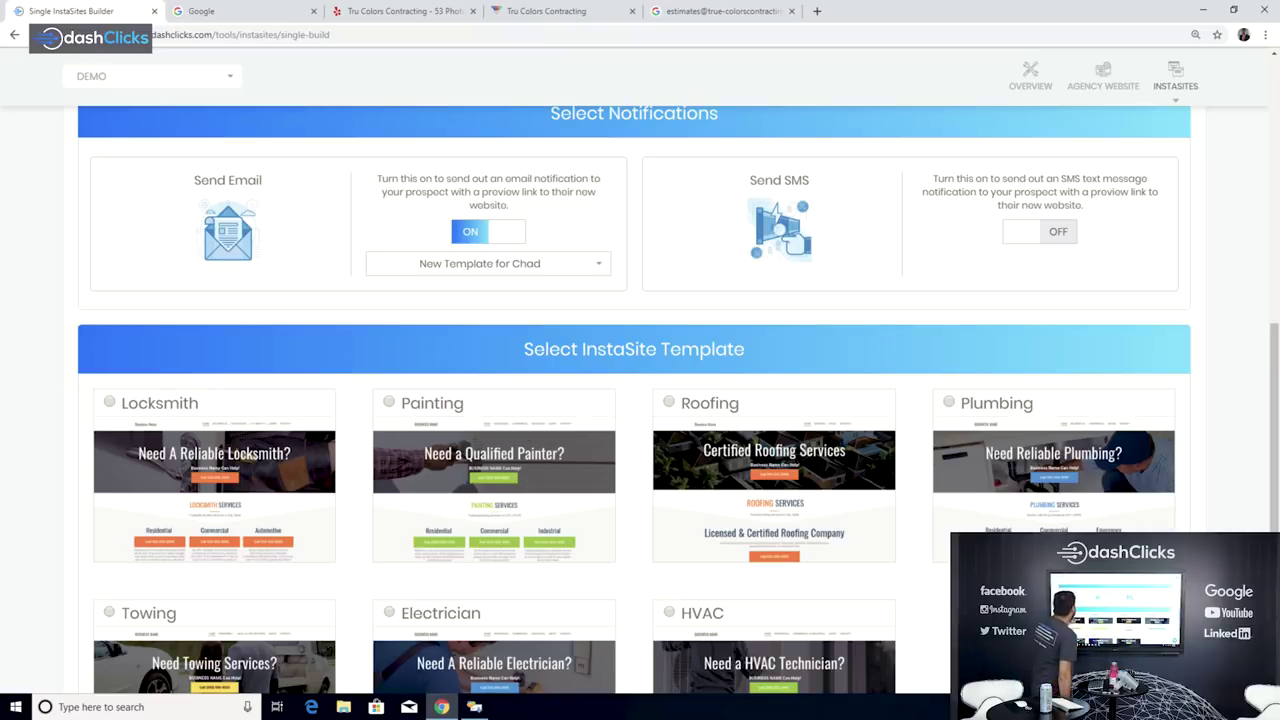
click(467, 440)
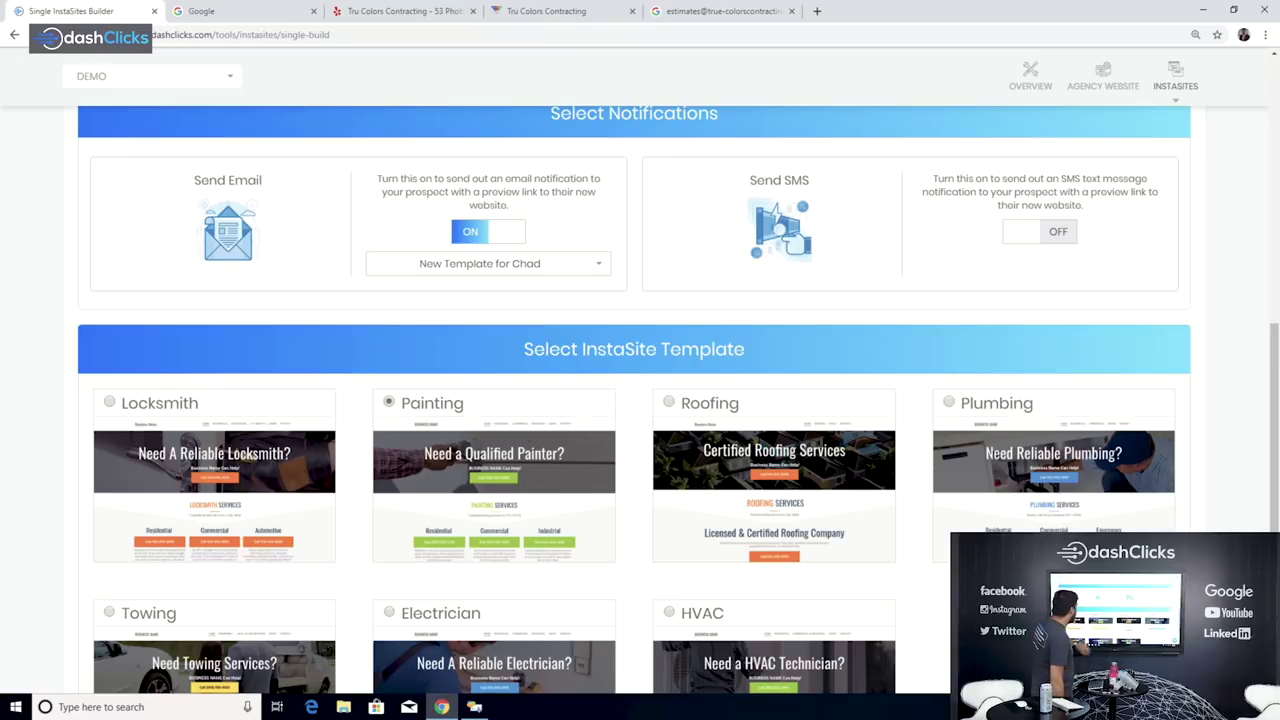
Step: Agree to the Terms of Service and build the True Colors Contracting InstaSite
scroll(467, 440, down, 3)
click(555, 576)
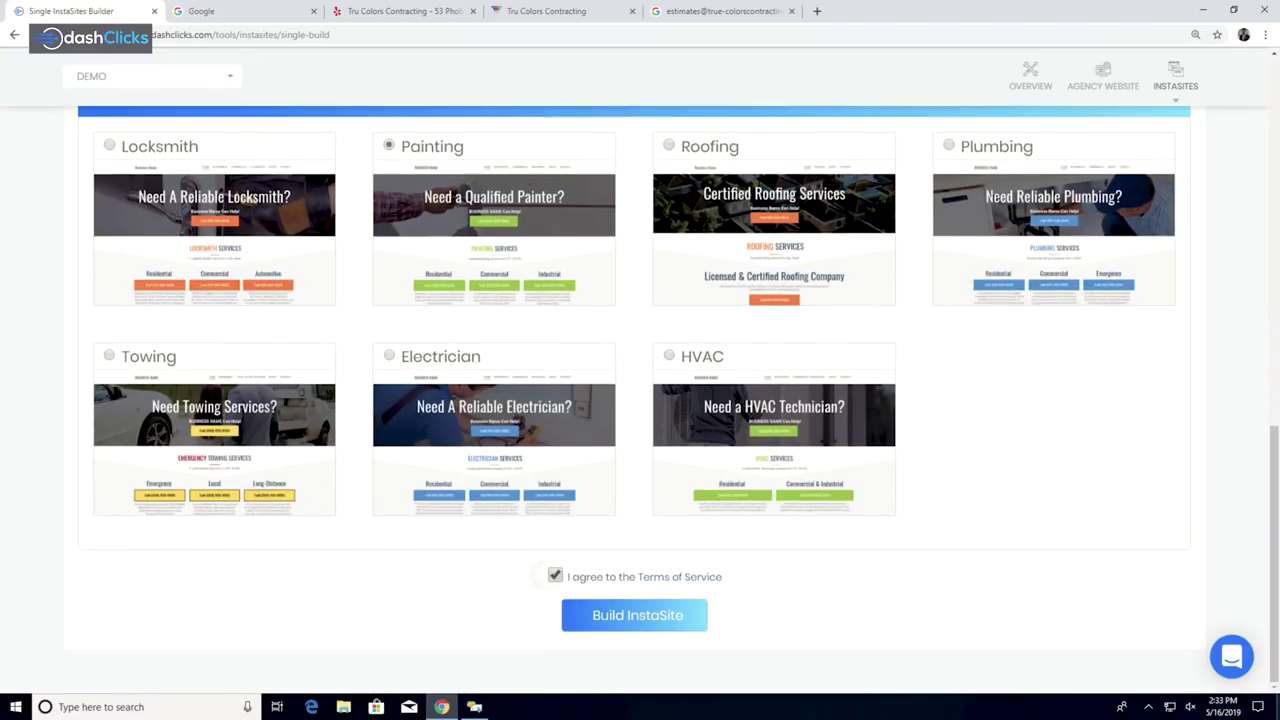
click(637, 615)
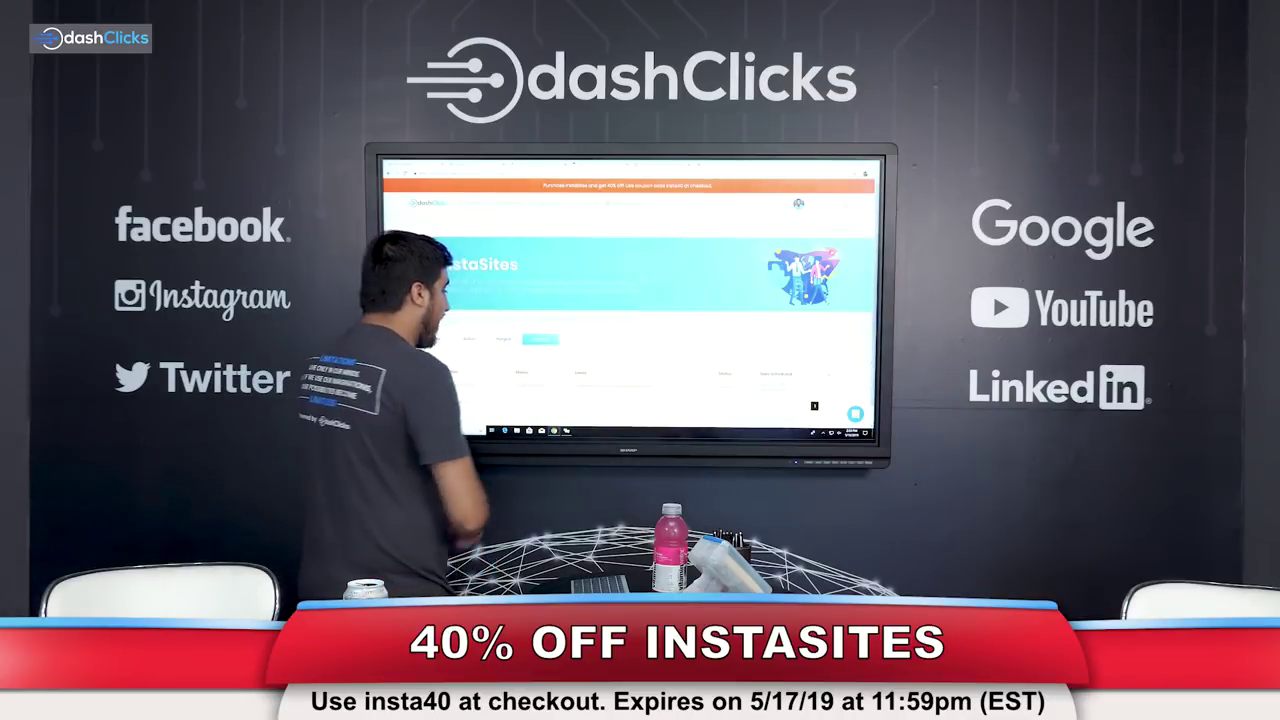
Step: On My InstaSites, switch to the first tab and preview the True Colors Contracting site
click(434, 339)
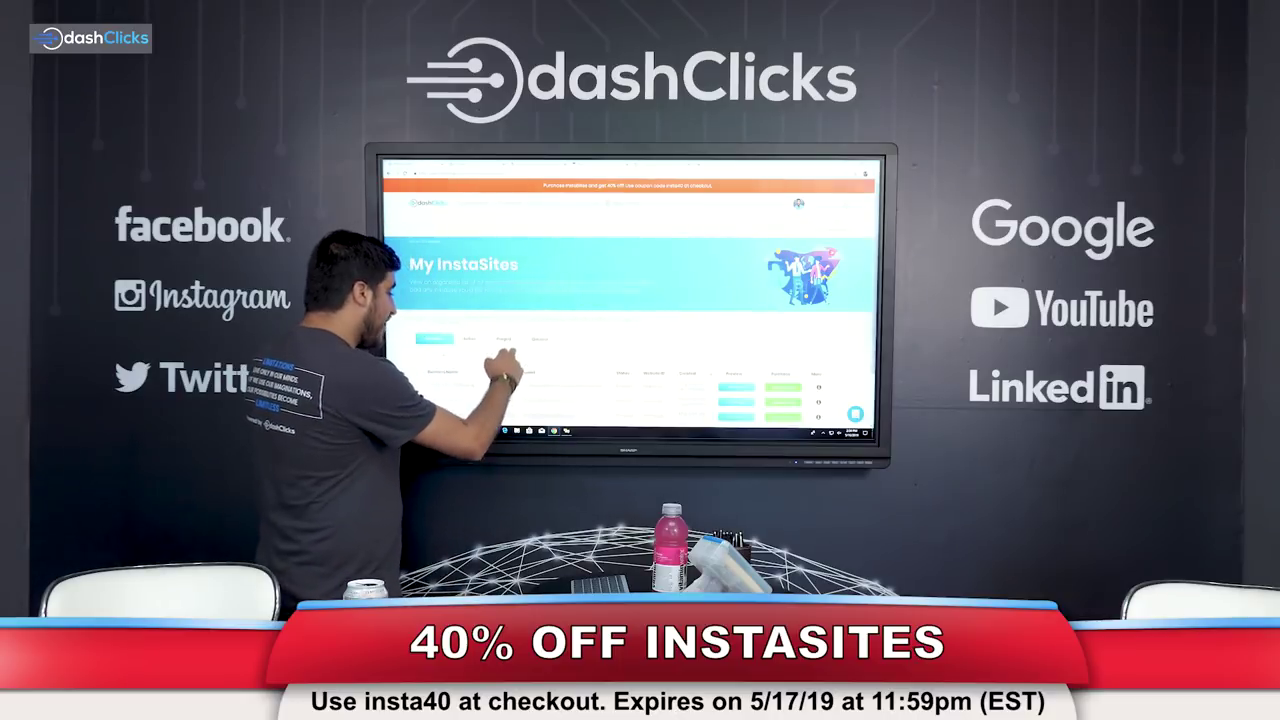
scroll(505, 375, down, 3)
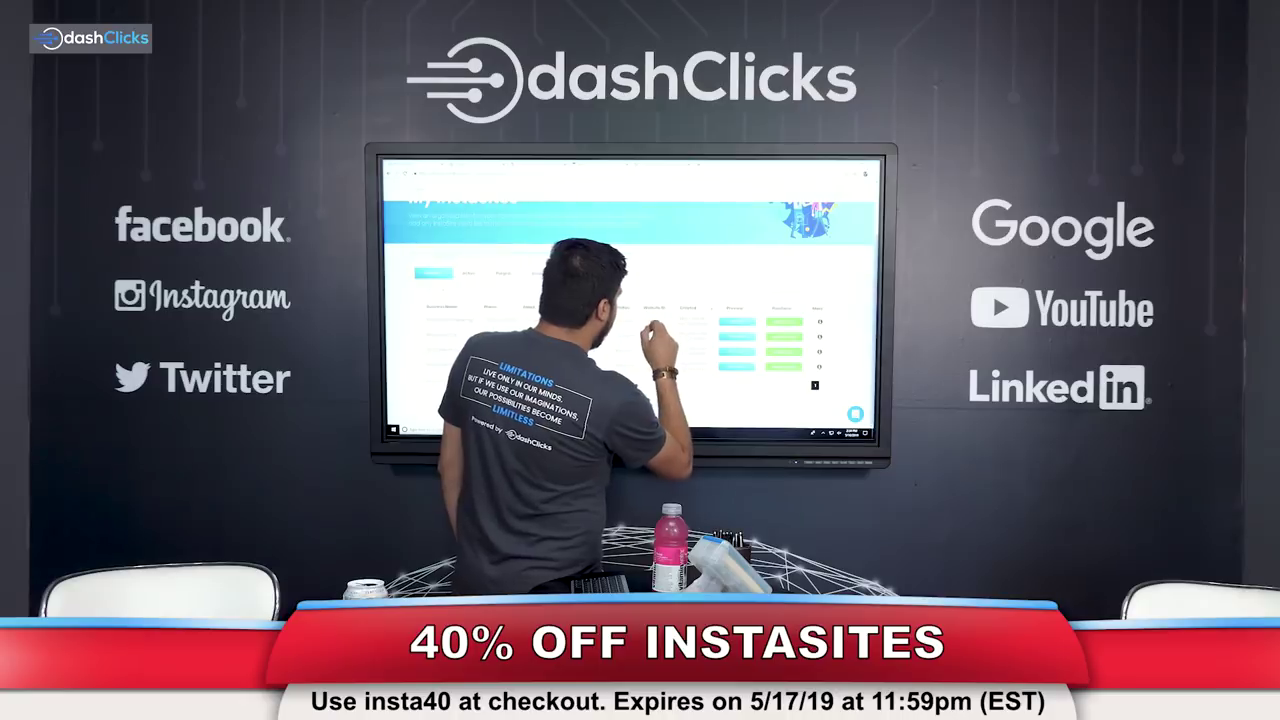
click(737, 351)
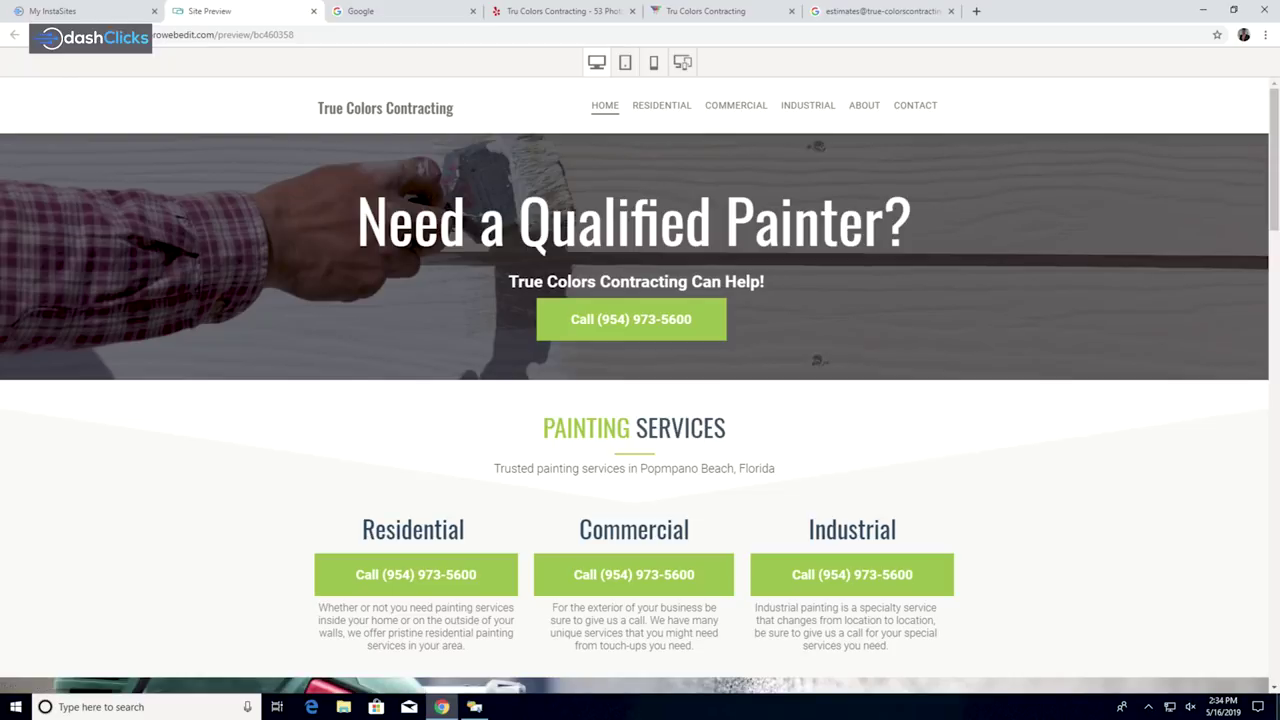
Step: Scroll through the True Colors Contracting site preview down to the footer and back
scroll(640, 392, down, 1)
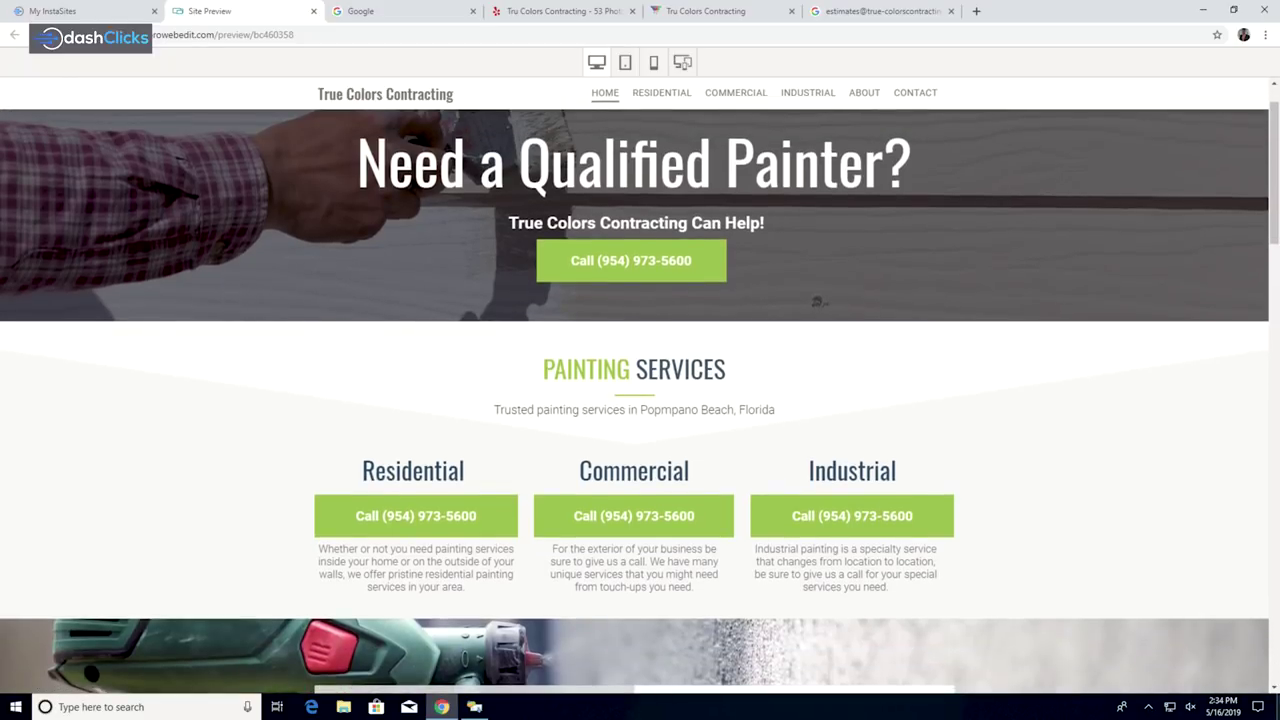
scroll(640, 400, down, 1)
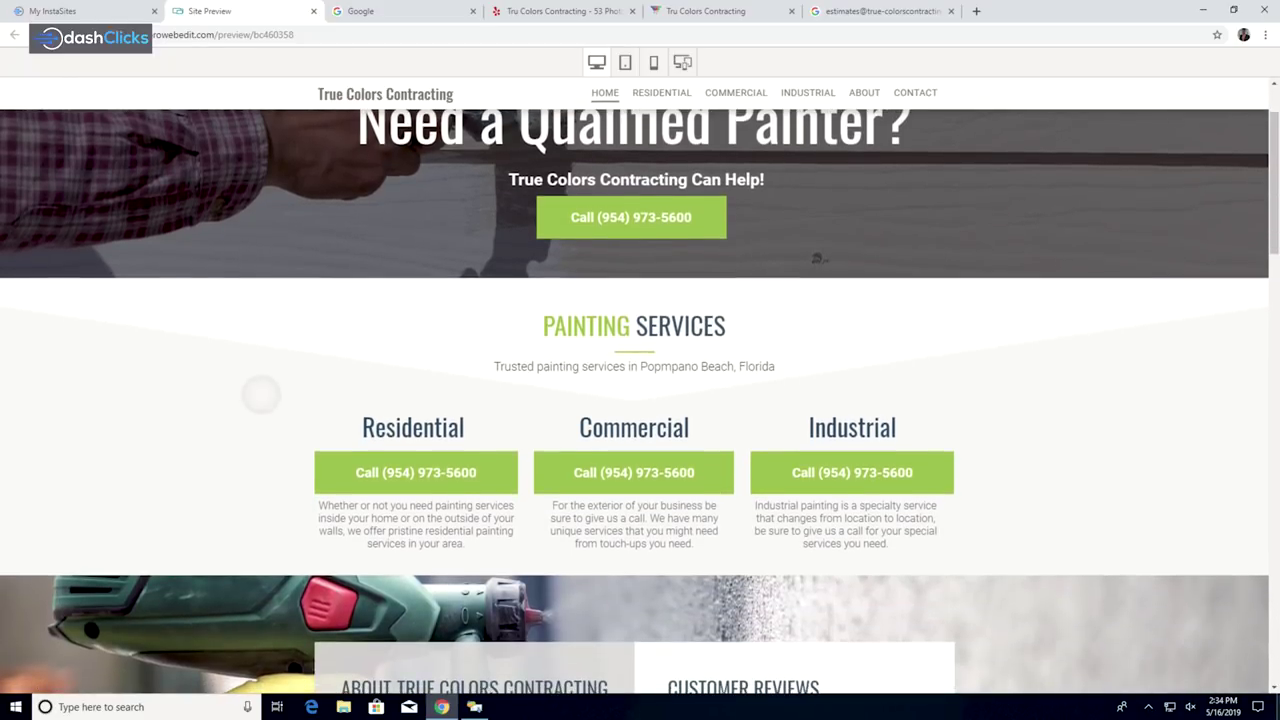
scroll(817, 257, down, 3)
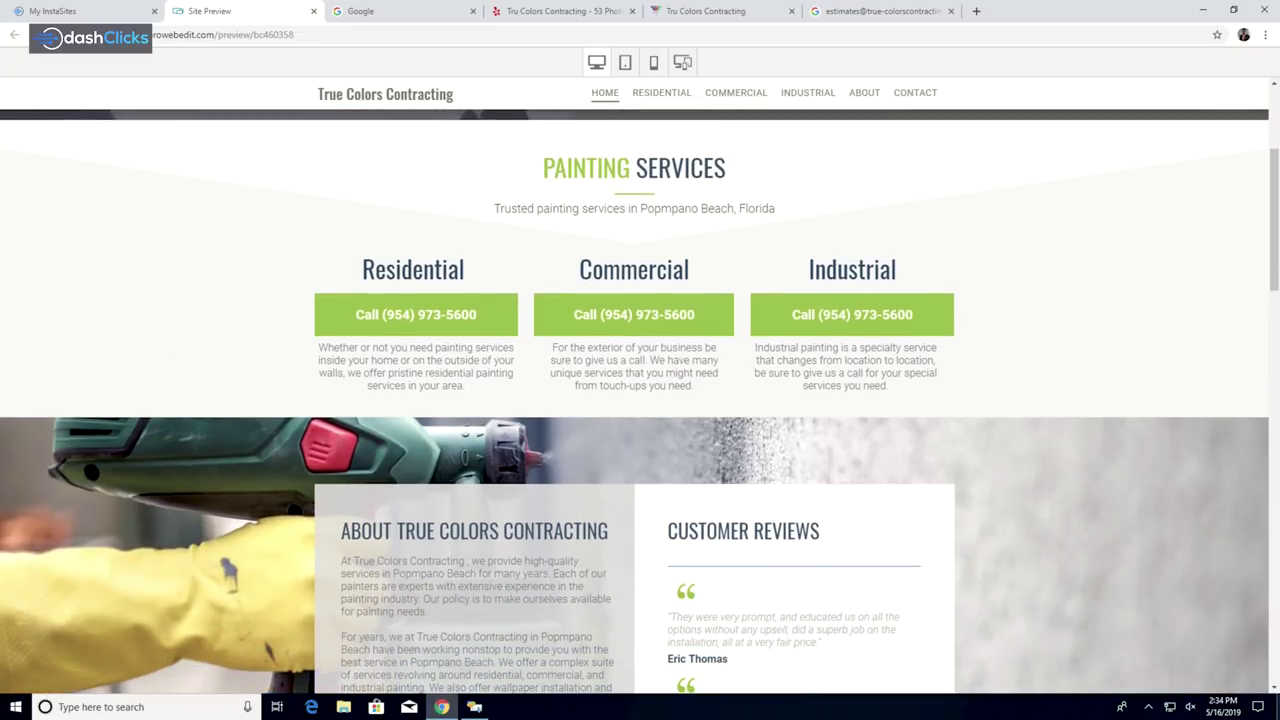
scroll(640, 400, down, 1)
scroll(640, 400, down, 3)
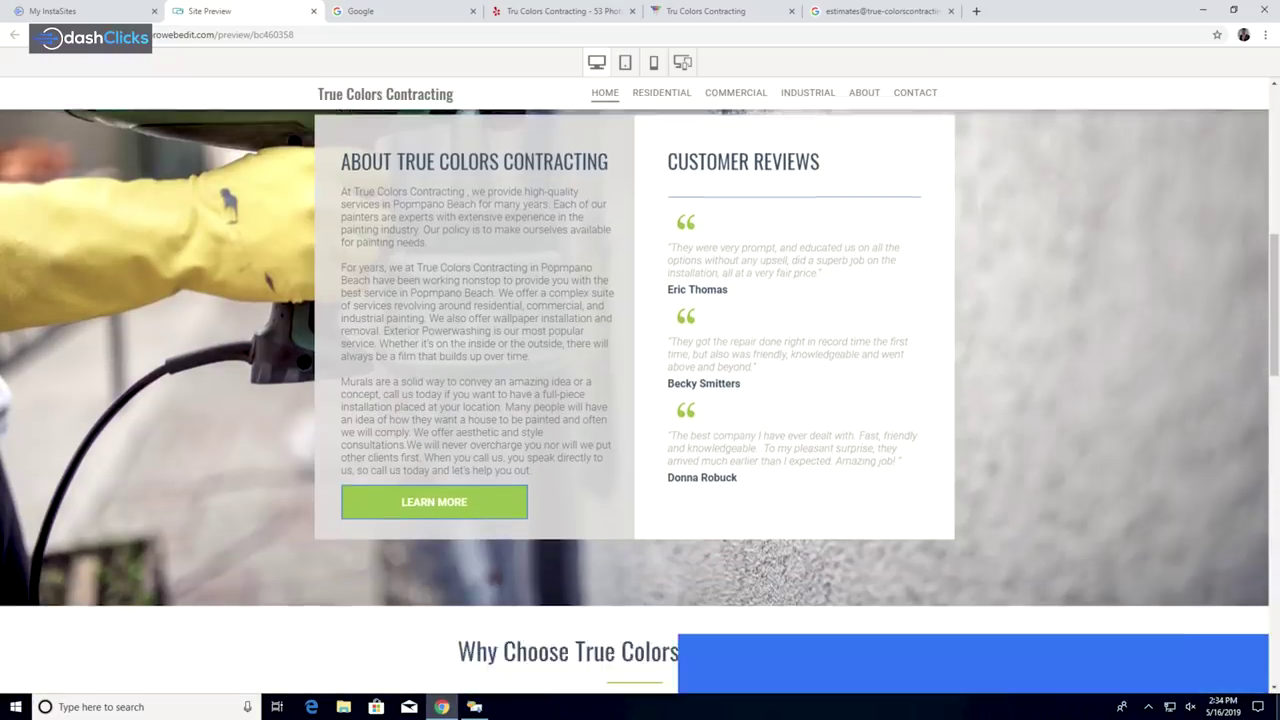
scroll(640, 400, down, 1)
scroll(640, 400, up, 1)
scroll(640, 400, down, 4)
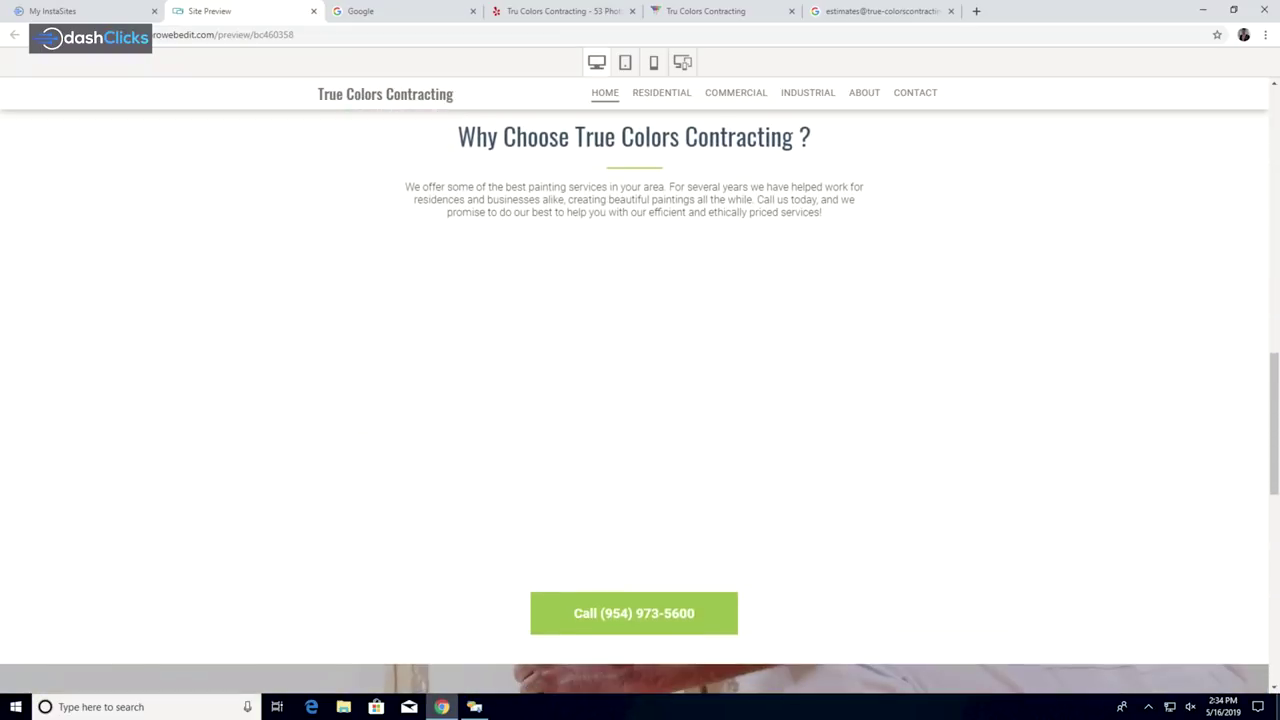
scroll(640, 400, down, 10)
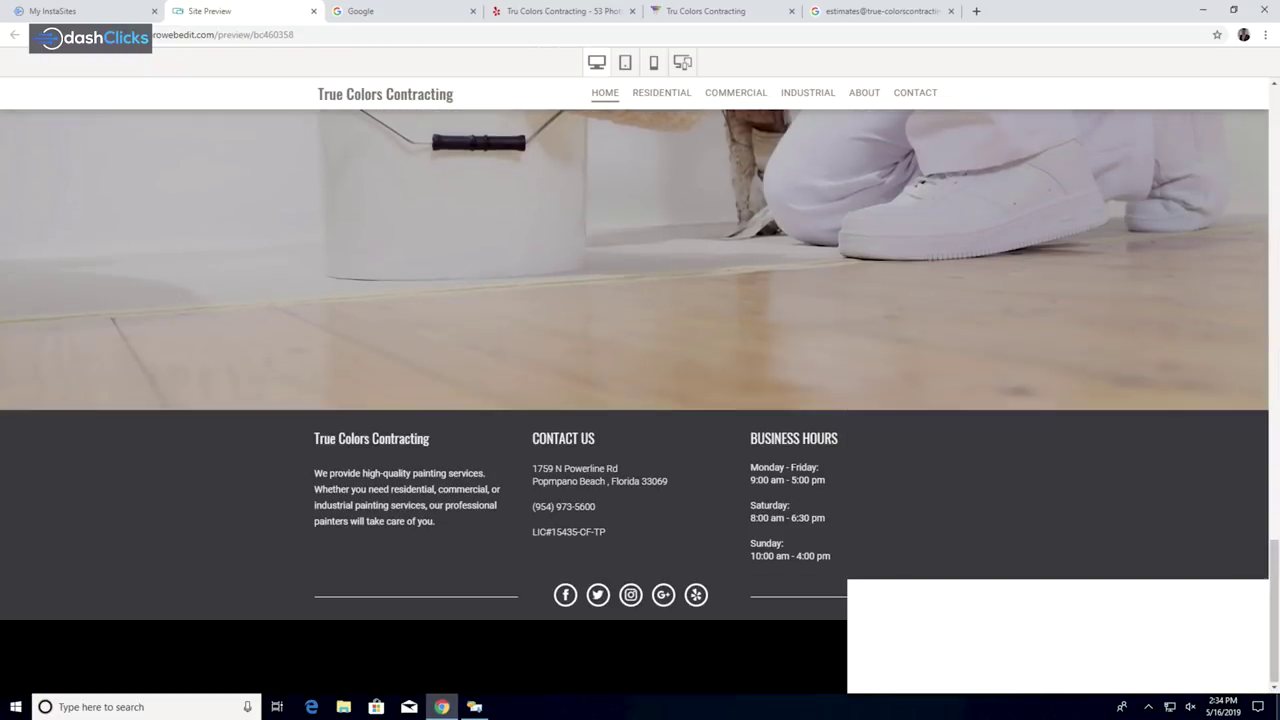
scroll(640, 400, up, 10)
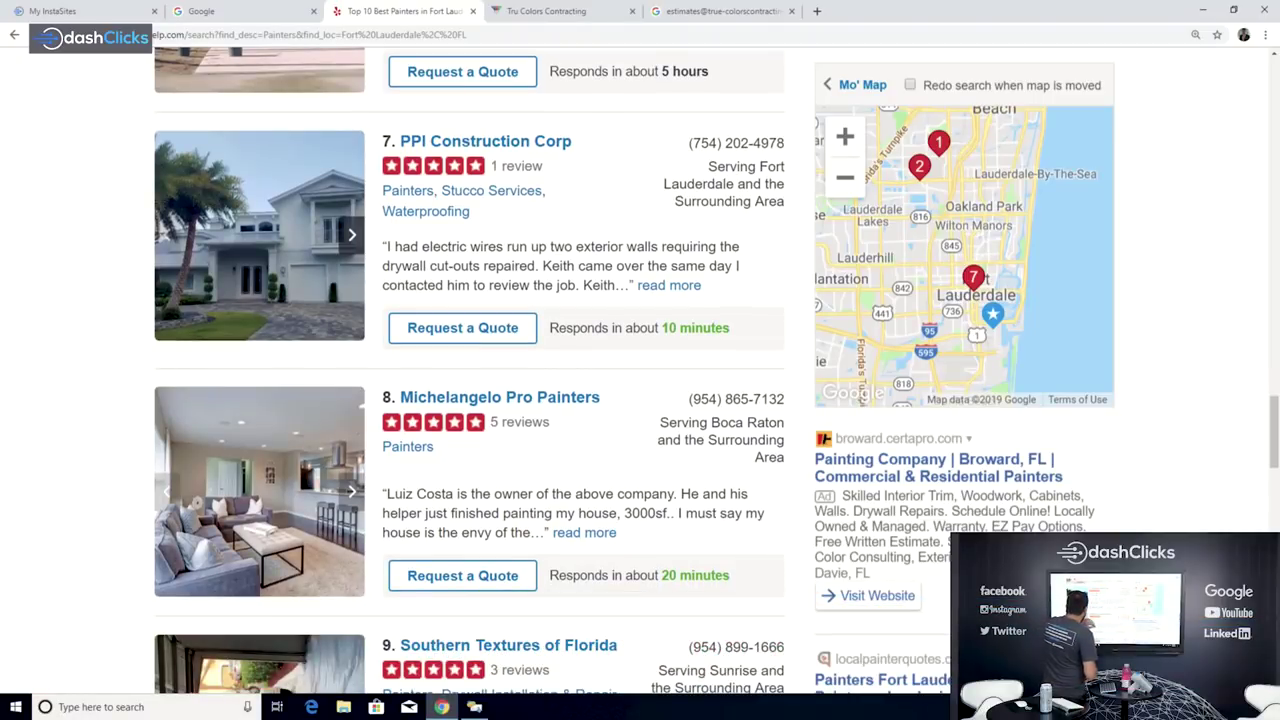
Step: Open the Michelangelo Pro Painters Yelp listing and follow its mppainters.com website link
click(500, 397)
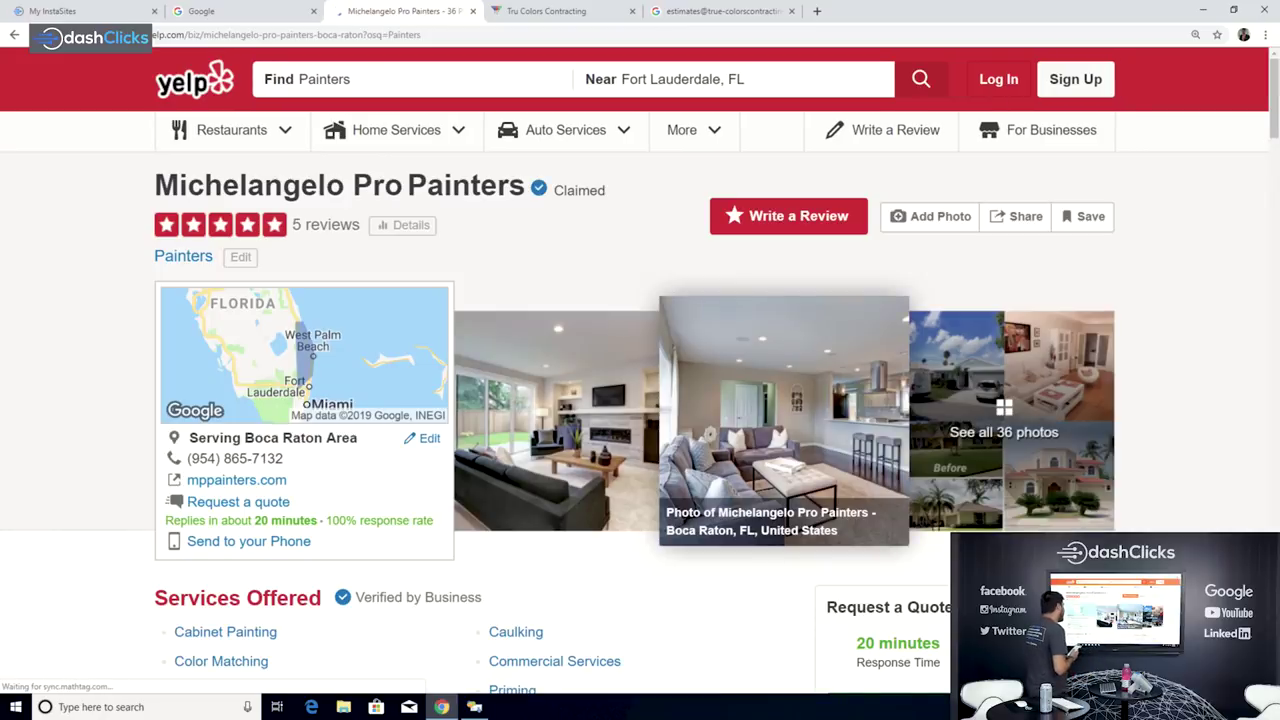
click(236, 479)
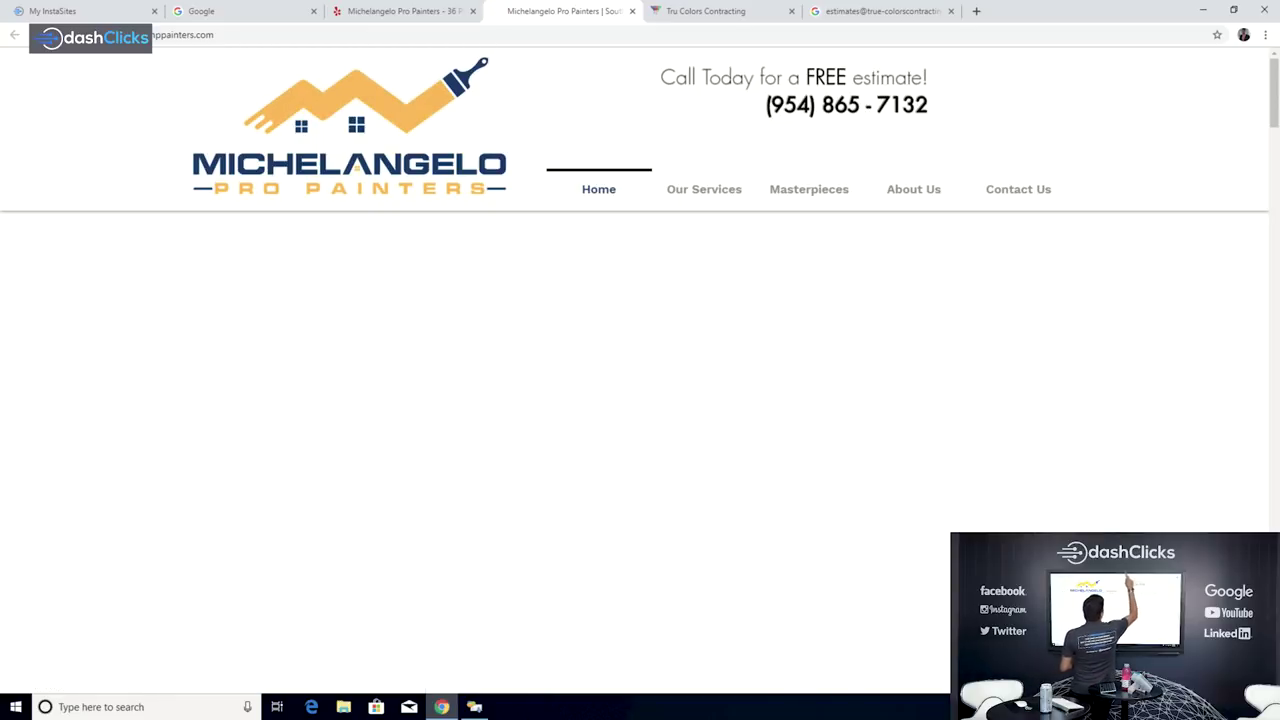
Step: Close the leftover True Colors Contracting page and the Google search results tab
key(ctrl+Tab)
key(ctrl+w)
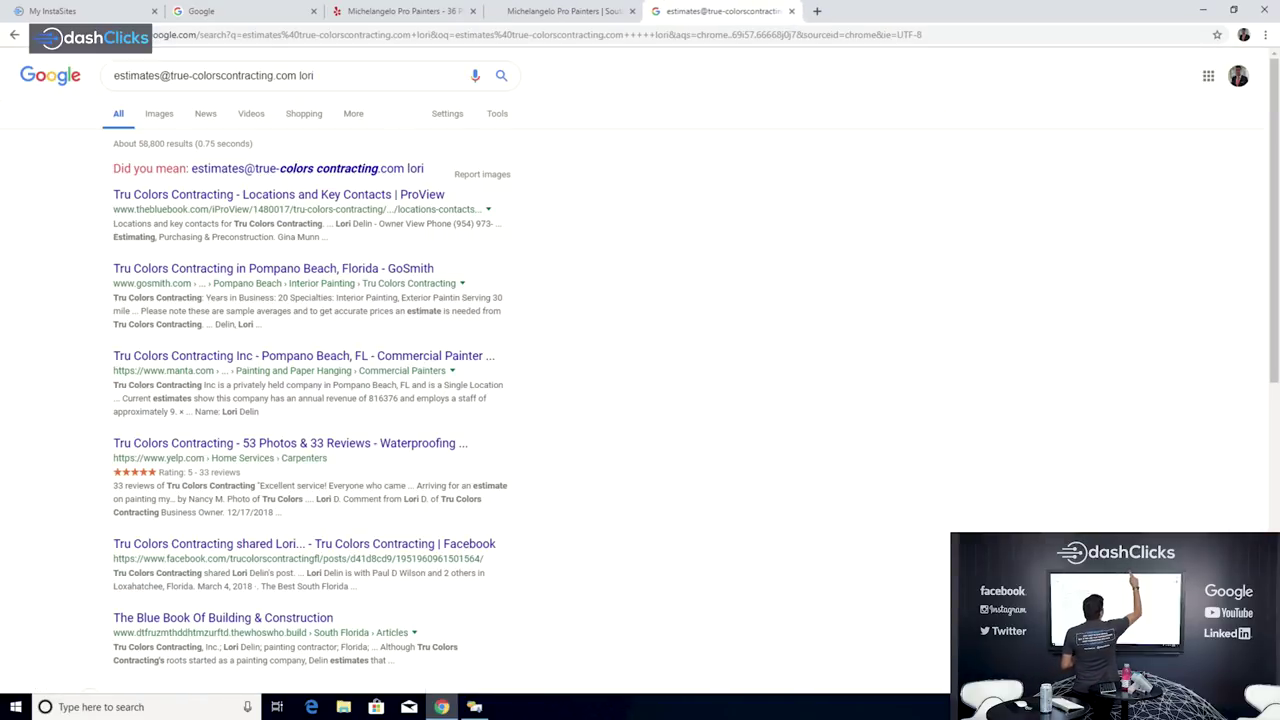
key(ctrl+w)
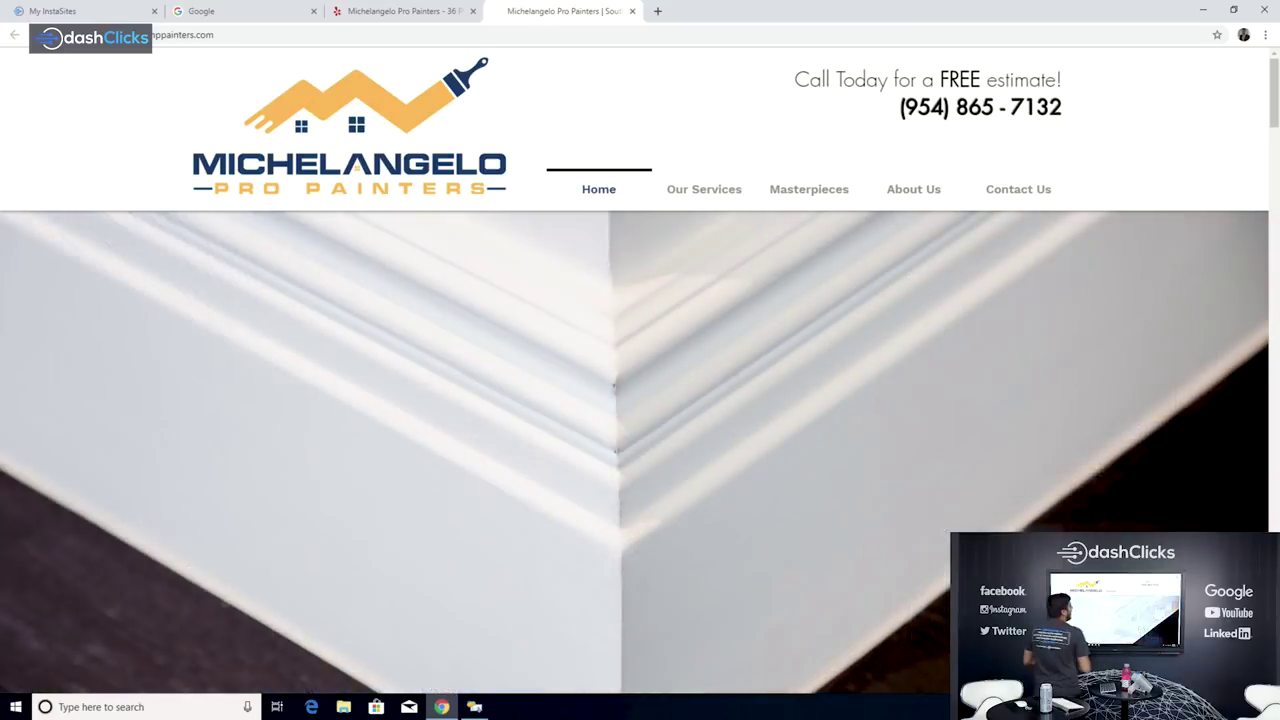
Step: Browse the Michelangelo Pro Painters homepage, then read through its About Us page
scroll(656, 196, down, 10)
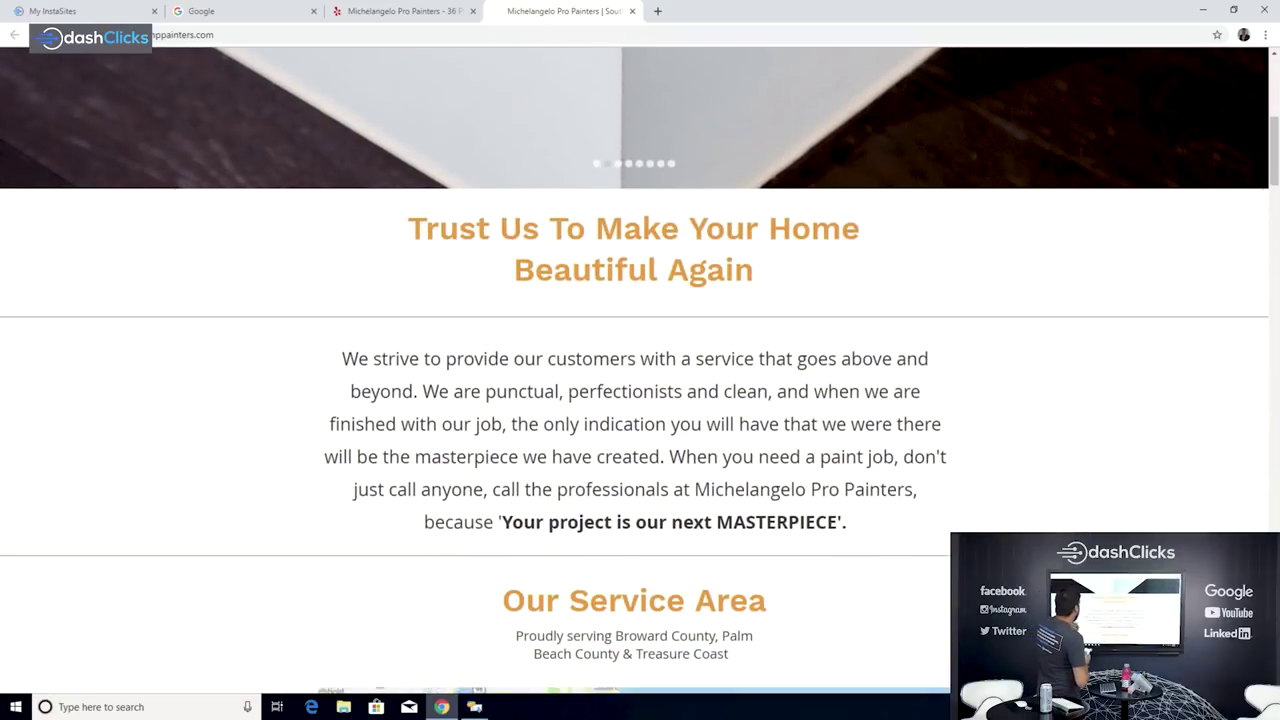
scroll(656, 196, down, 1)
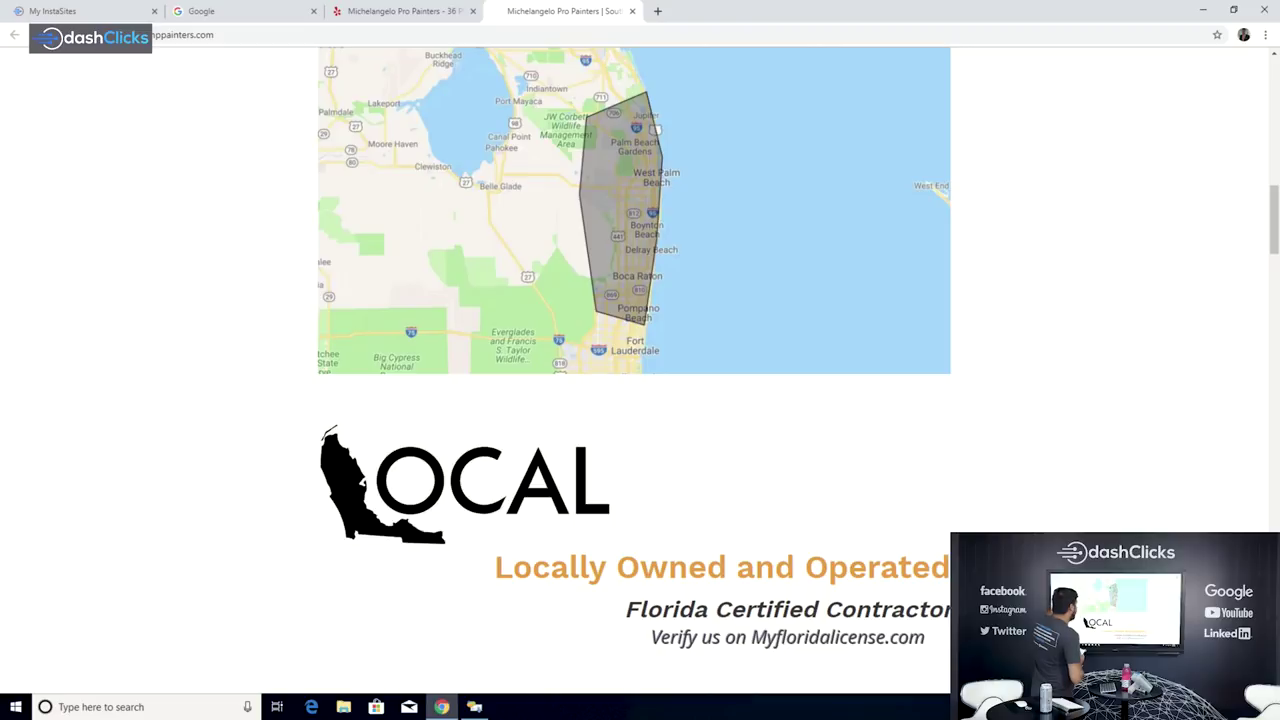
scroll(640, 370, down, 7)
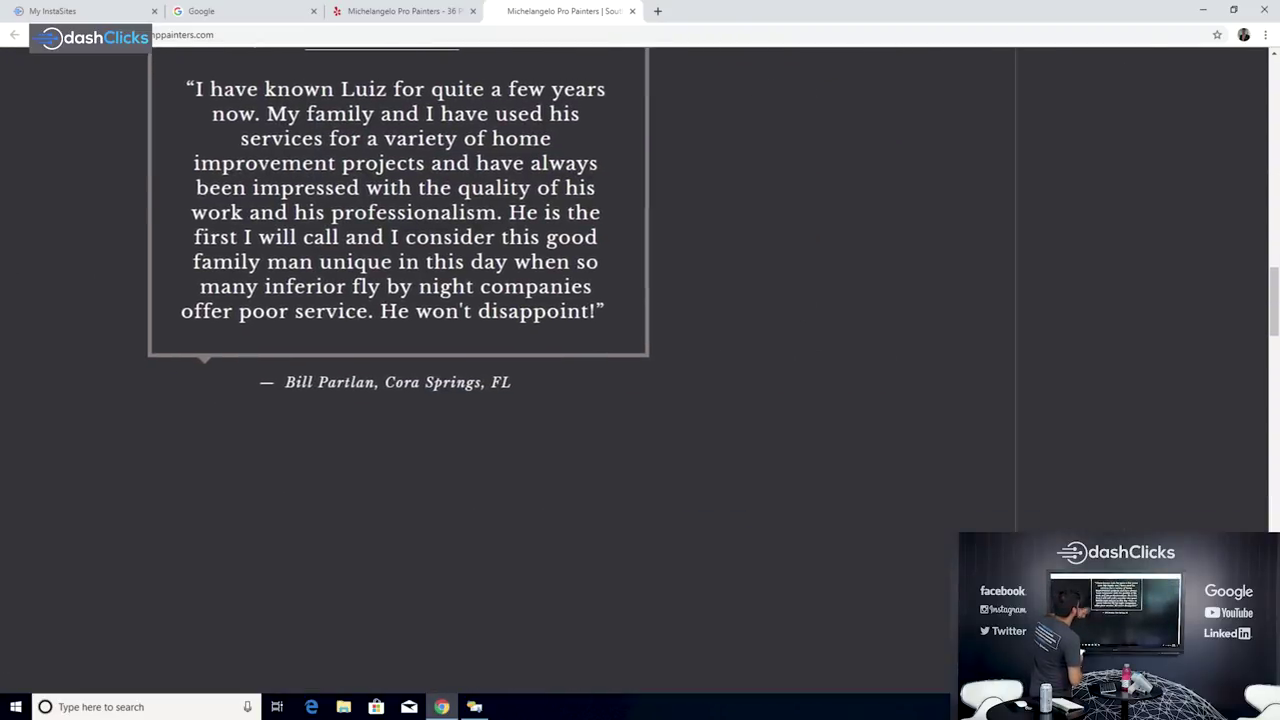
scroll(640, 370, up, 18)
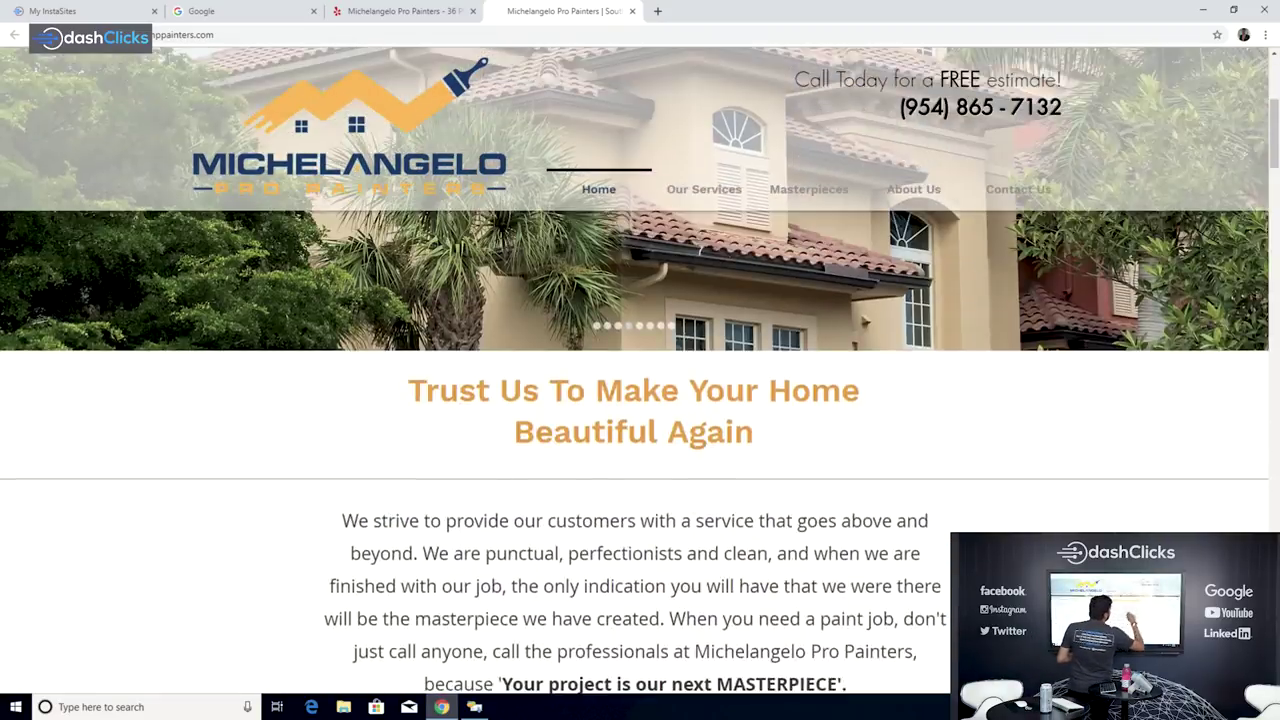
scroll(640, 370, up, 3)
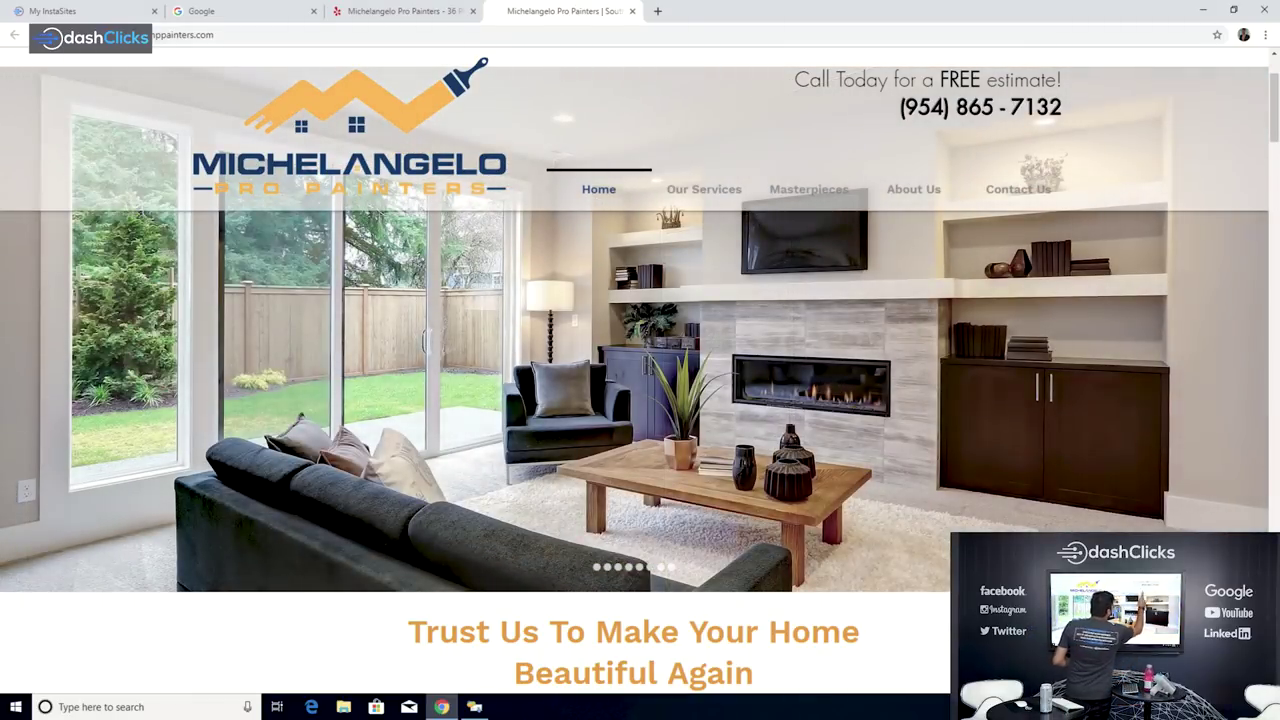
click(913, 189)
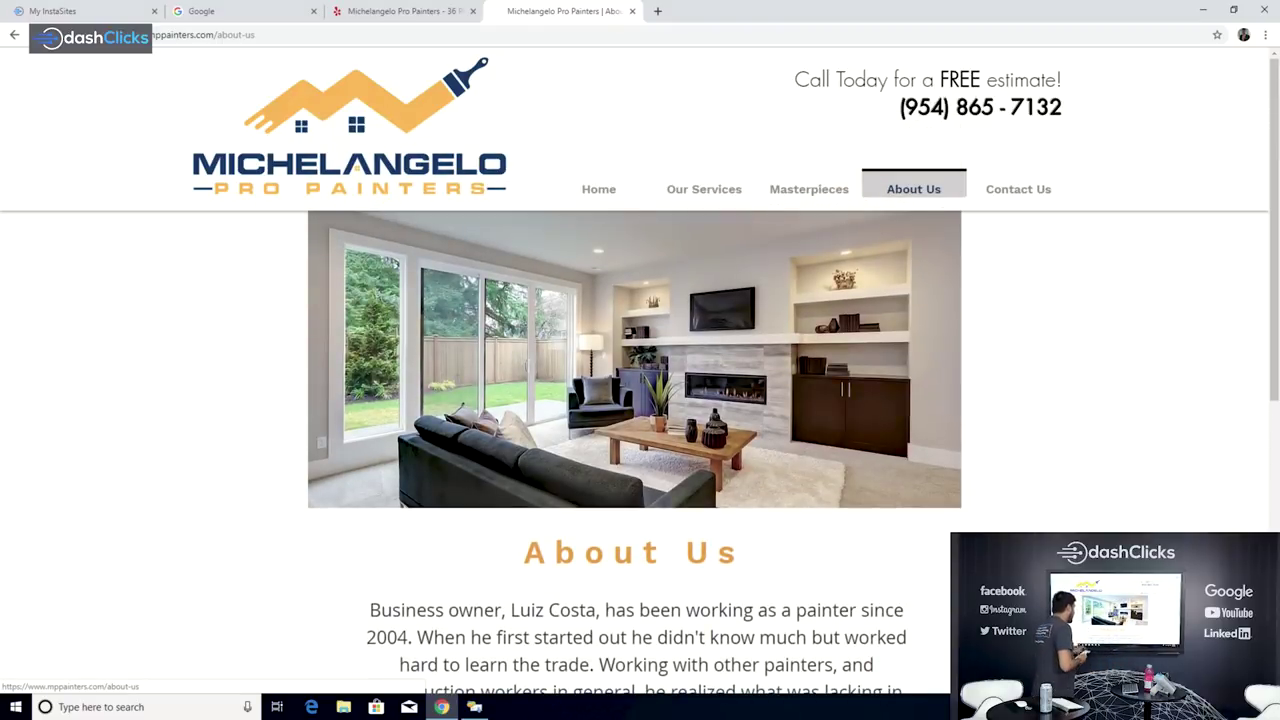
scroll(640, 450, down, 3)
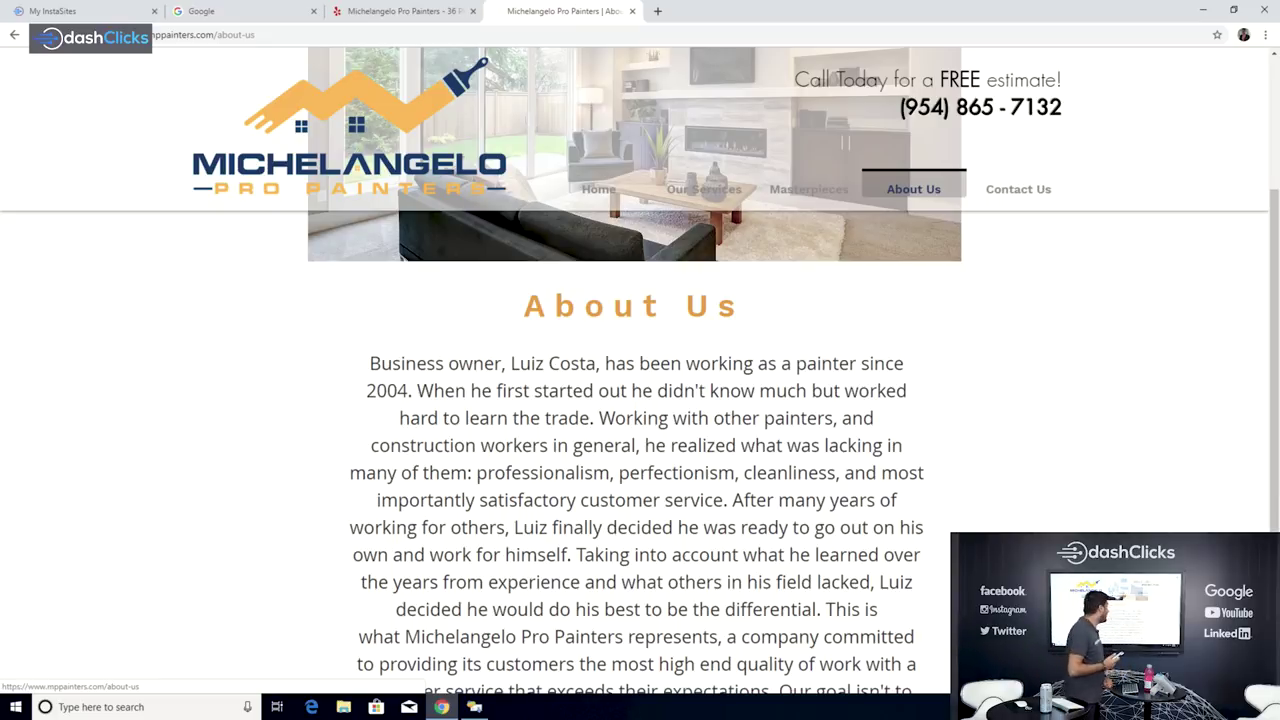
scroll(640, 450, up, 3)
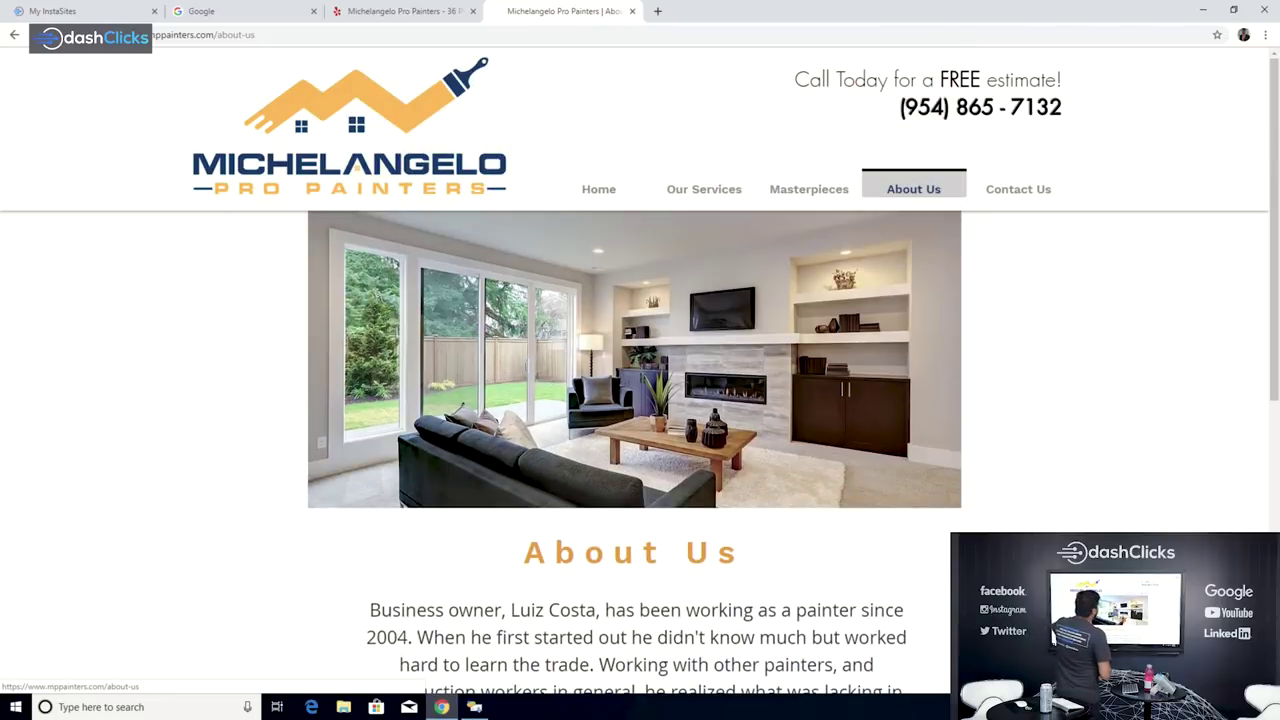